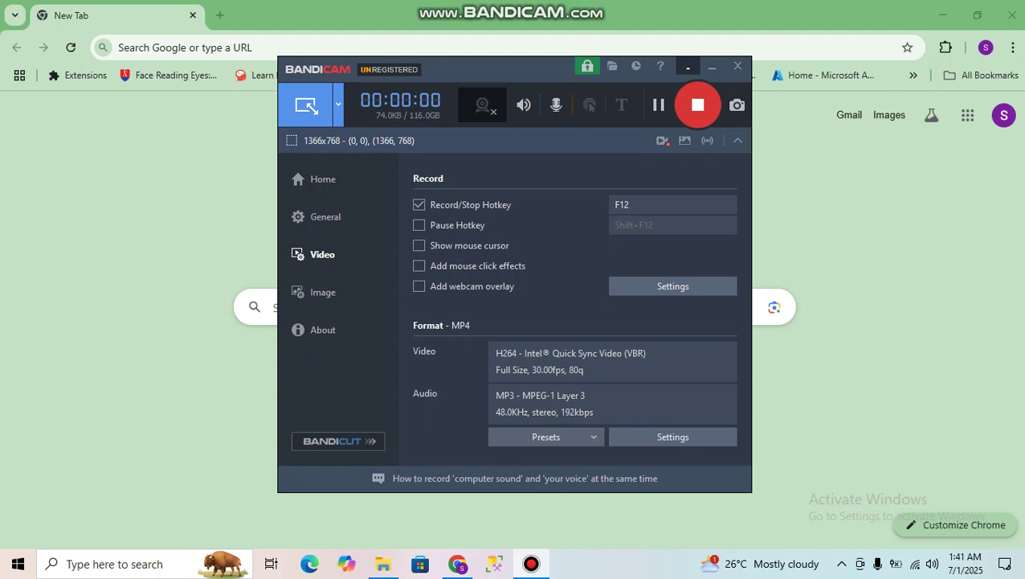
Clear the screen recorder window out of view and search Google for "qlik sense desktop download".
{"action": "left_click", "coordinate": [712, 67]}
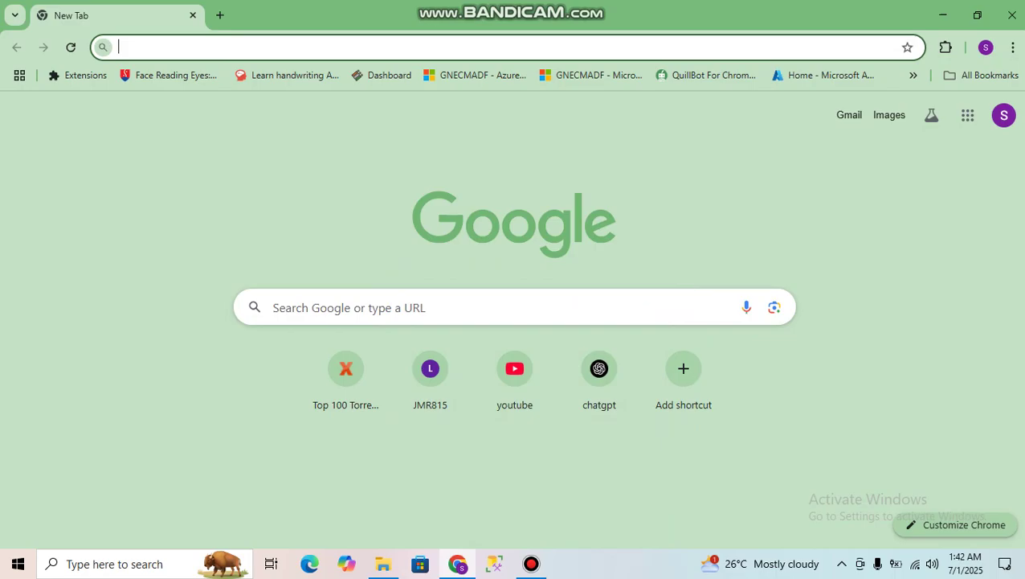
{"action": "left_click", "coordinate": [129, 47]}
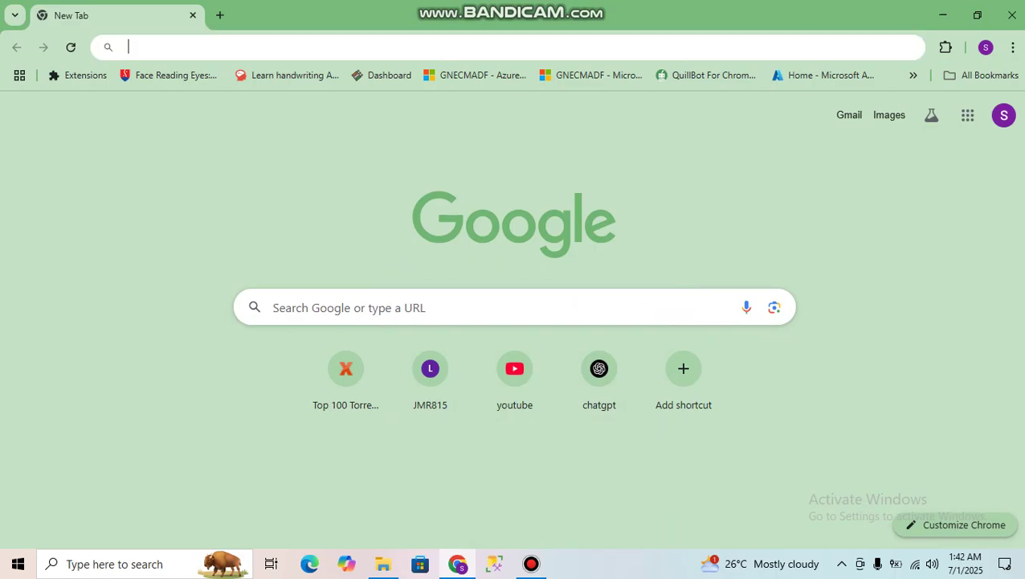
{"action": "type", "text": "ql"}
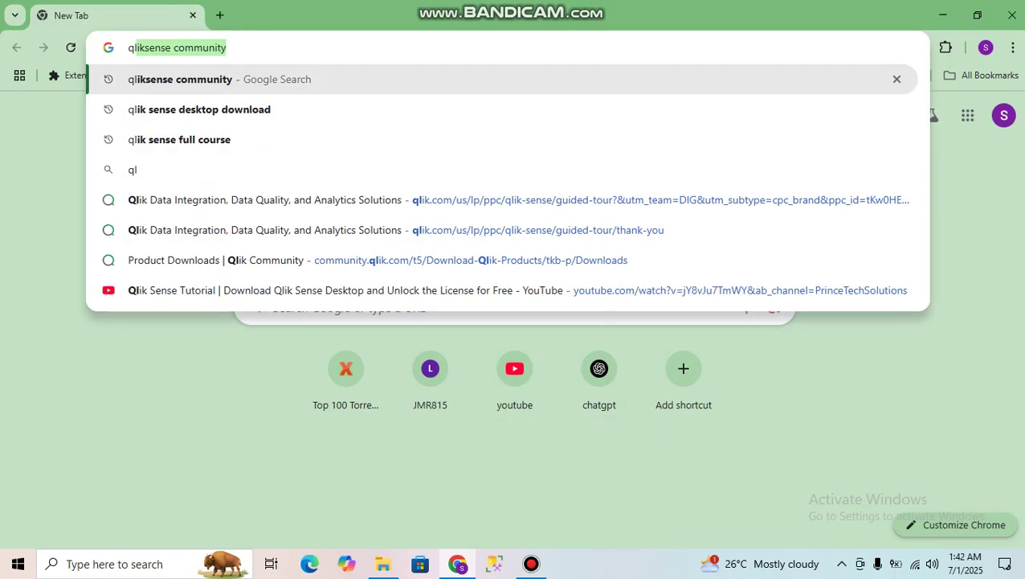
{"action": "left_click", "coordinate": [200, 109]}
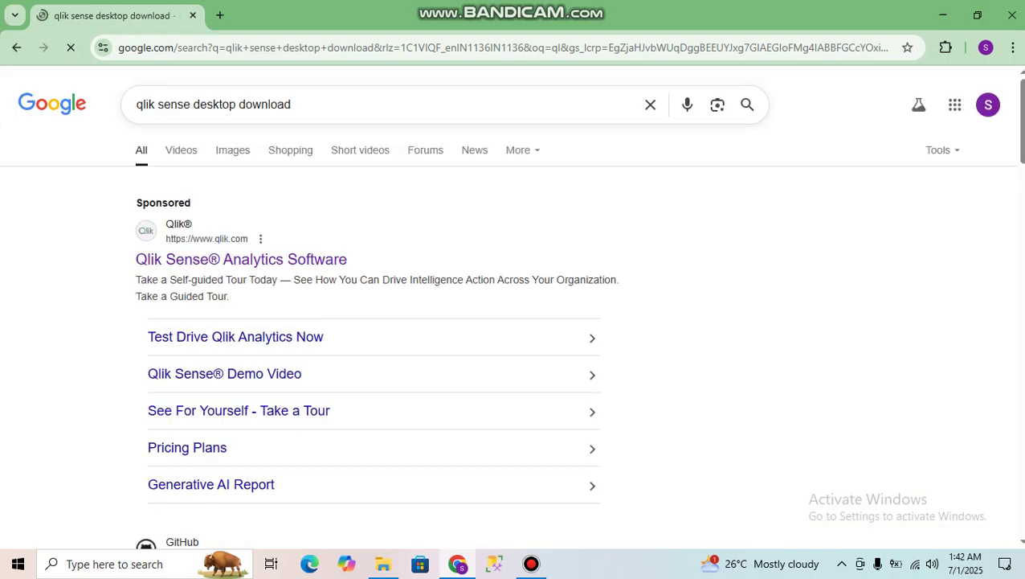
Open the GitHub releases page of qlik-download/qlik-sense-desktop and show the May 2025 Patch 3 assets.
{"action": "scroll", "coordinate": [210, 279], "scroll_direction": "down", "scroll_amount": 3}
{"action": "scroll", "coordinate": [211, 282], "scroll_direction": "down", "scroll_amount": 1}
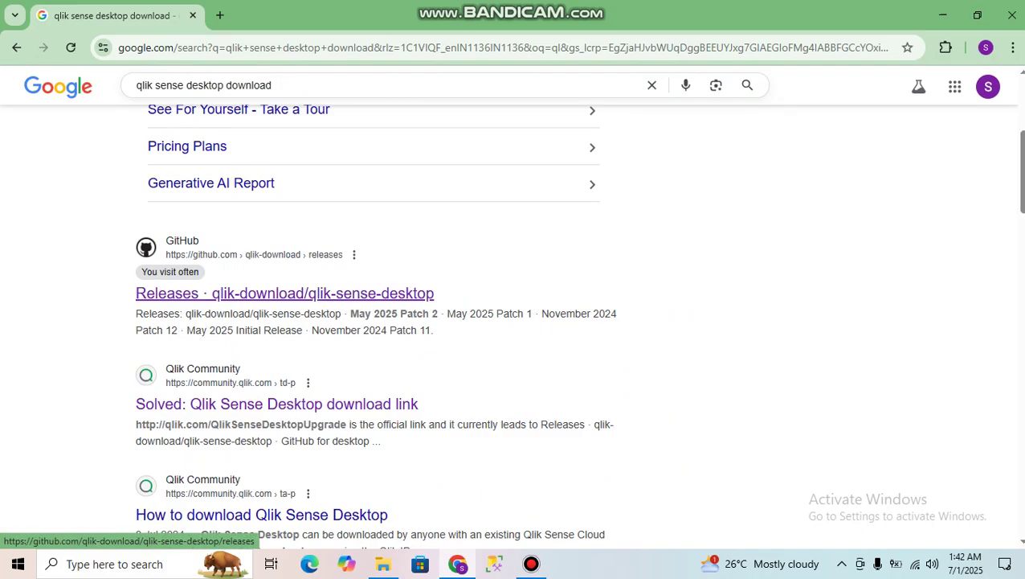
{"action": "left_click", "coordinate": [211, 293]}
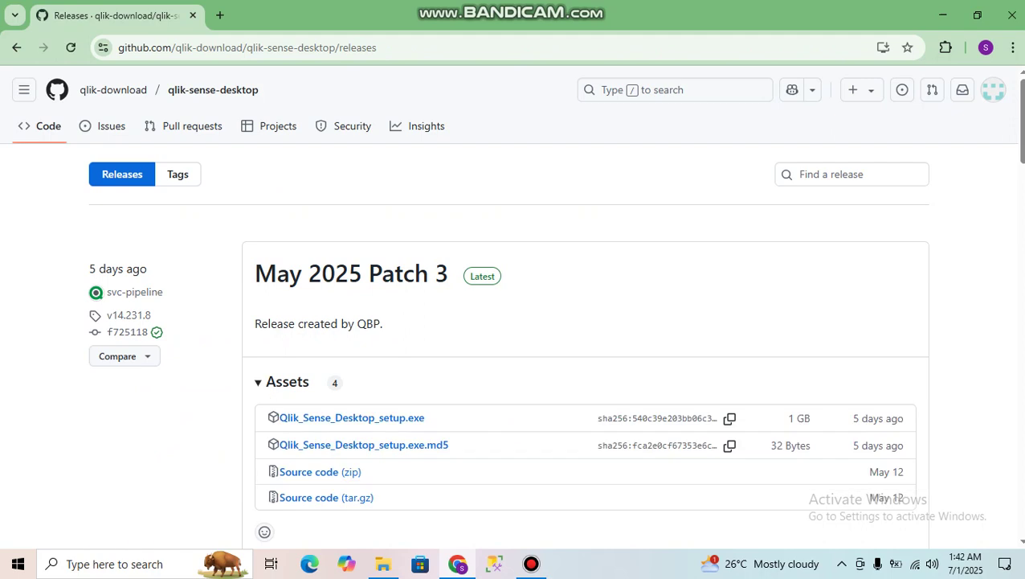
{"action": "scroll", "coordinate": [512, 305], "scroll_direction": "down", "scroll_amount": 1}
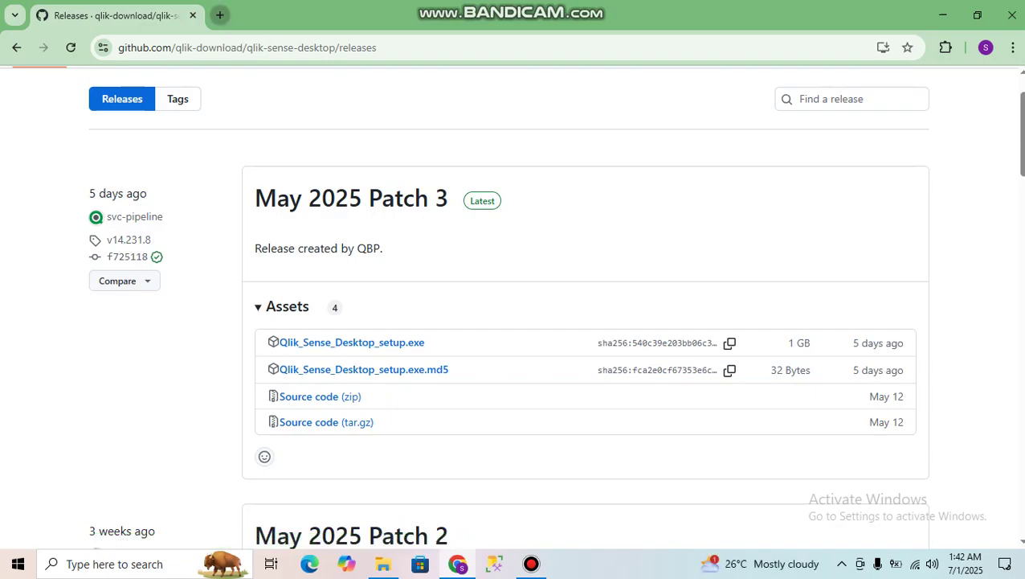
Search for "qliksense community" in a new browser tab and open the Qlik Community home page.
{"action": "left_click", "coordinate": [219, 15]}
{"action": "left_click", "coordinate": [219, 47]}
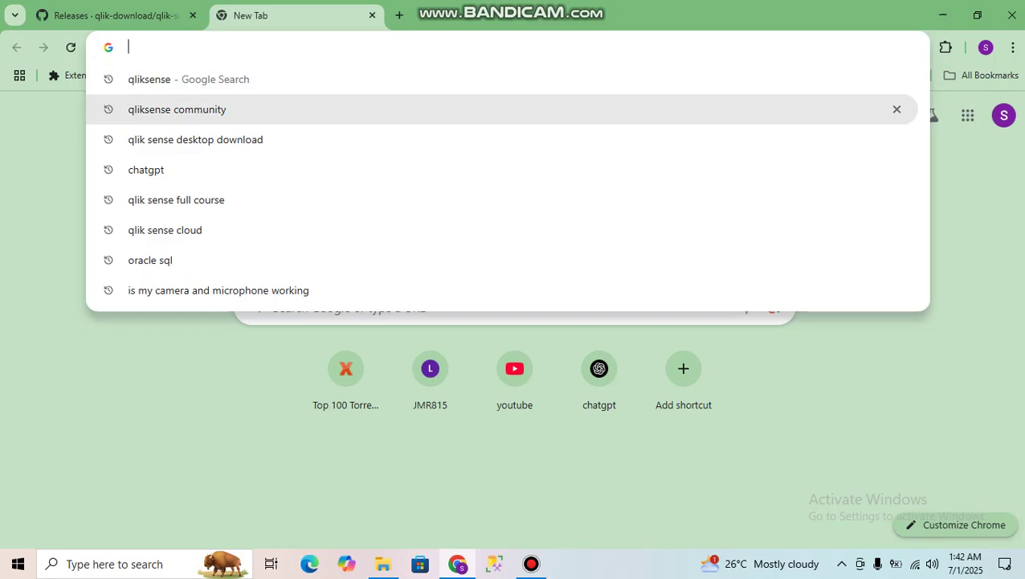
{"action": "left_click", "coordinate": [176, 110]}
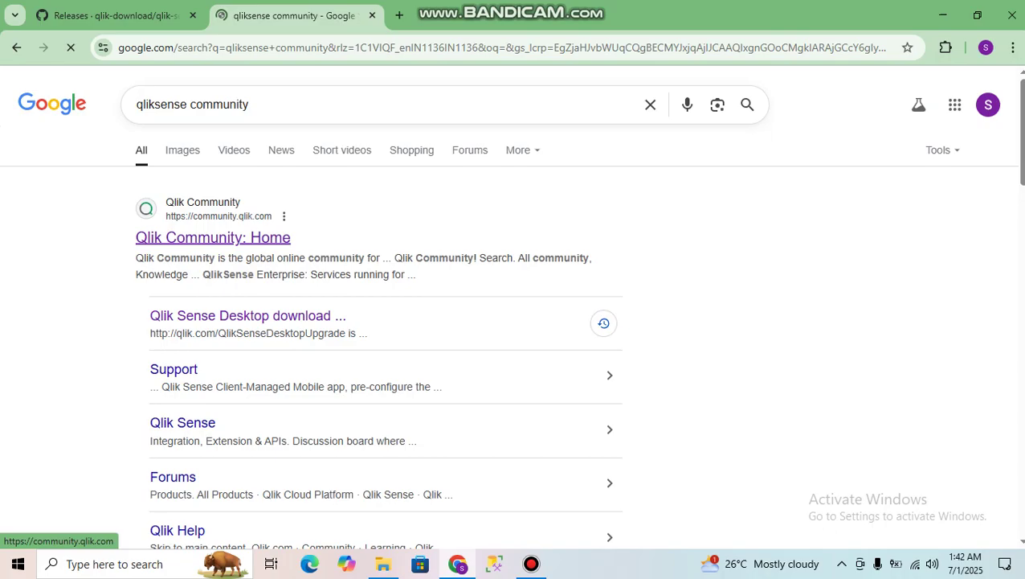
{"action": "left_click", "coordinate": [213, 237]}
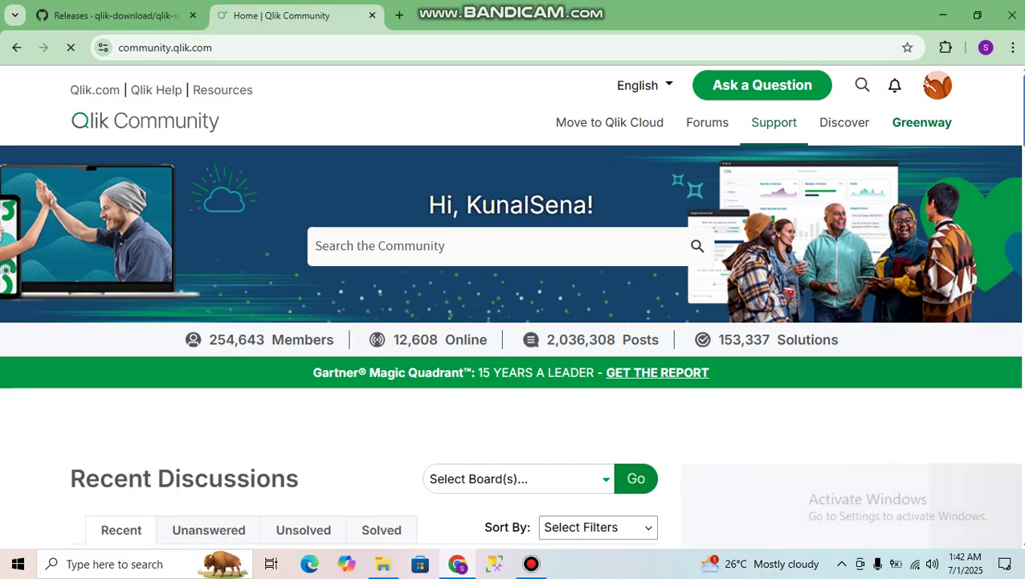
Open the Download Qlik Products page from the community's support section and bring its product filters and download table into view.
{"action": "mouse_move", "coordinate": [773, 122]}
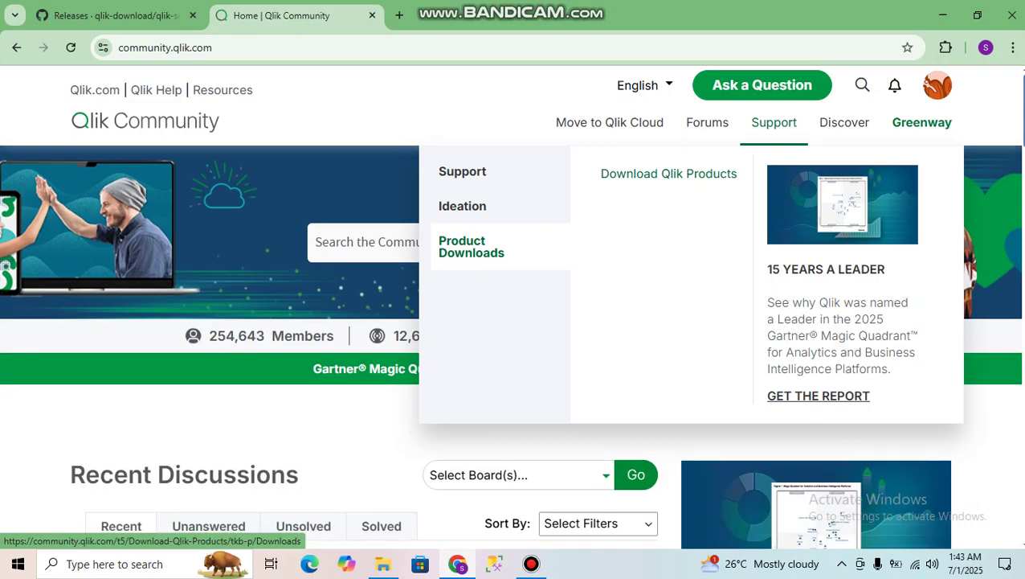
{"action": "left_click", "coordinate": [669, 174]}
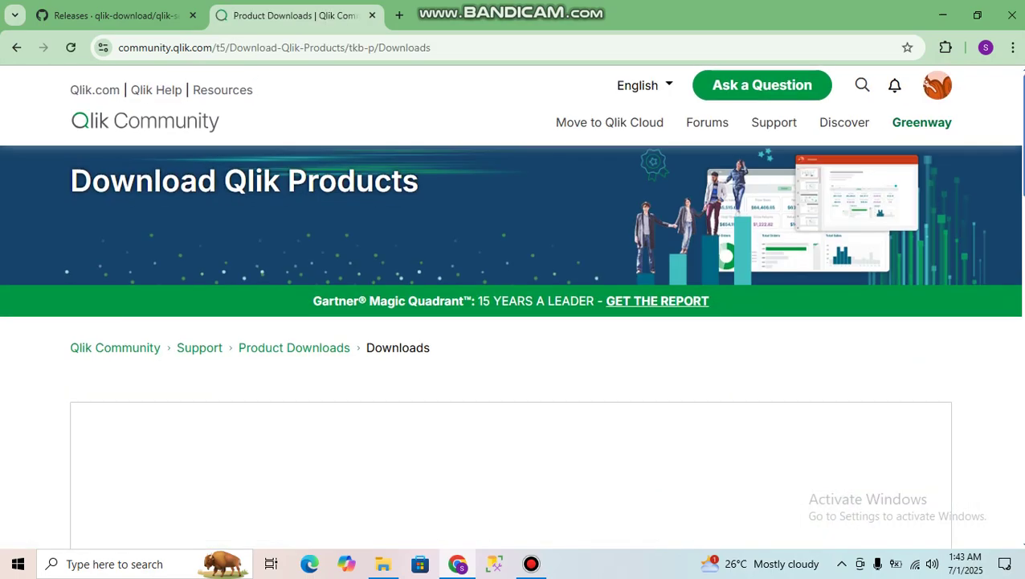
{"action": "scroll", "coordinate": [511, 322], "scroll_direction": "down", "scroll_amount": 5}
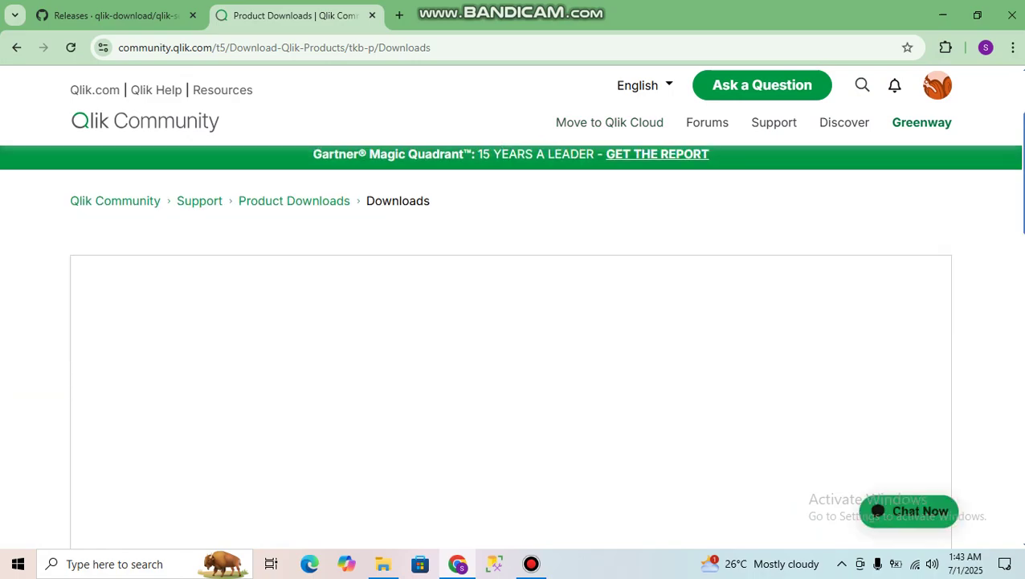
{"action": "scroll", "coordinate": [511, 321], "scroll_direction": "down", "scroll_amount": 2}
{"action": "scroll", "coordinate": [511, 321], "scroll_direction": "up", "scroll_amount": 4}
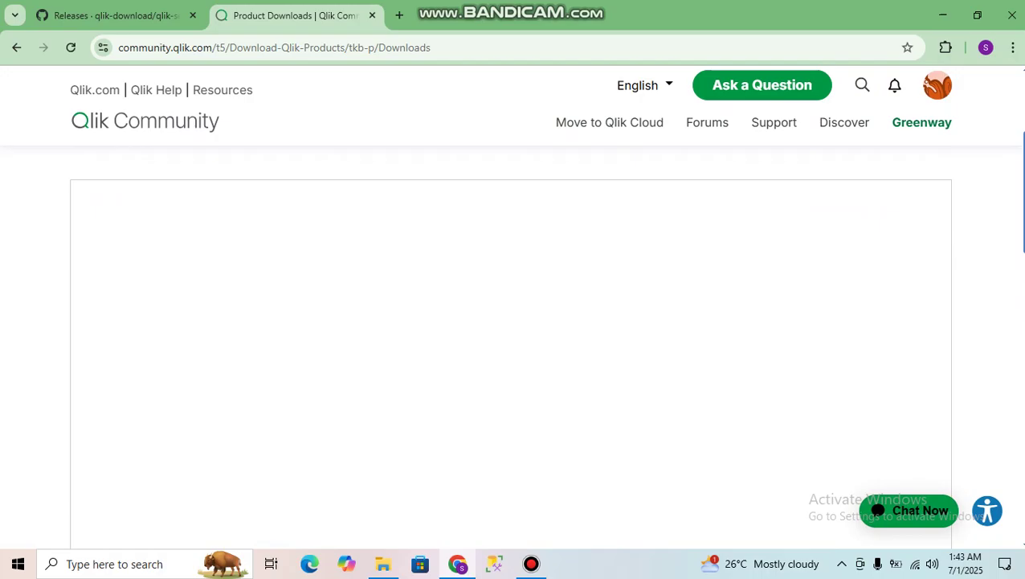
{"action": "scroll", "coordinate": [511, 321], "scroll_direction": "down", "scroll_amount": 2}
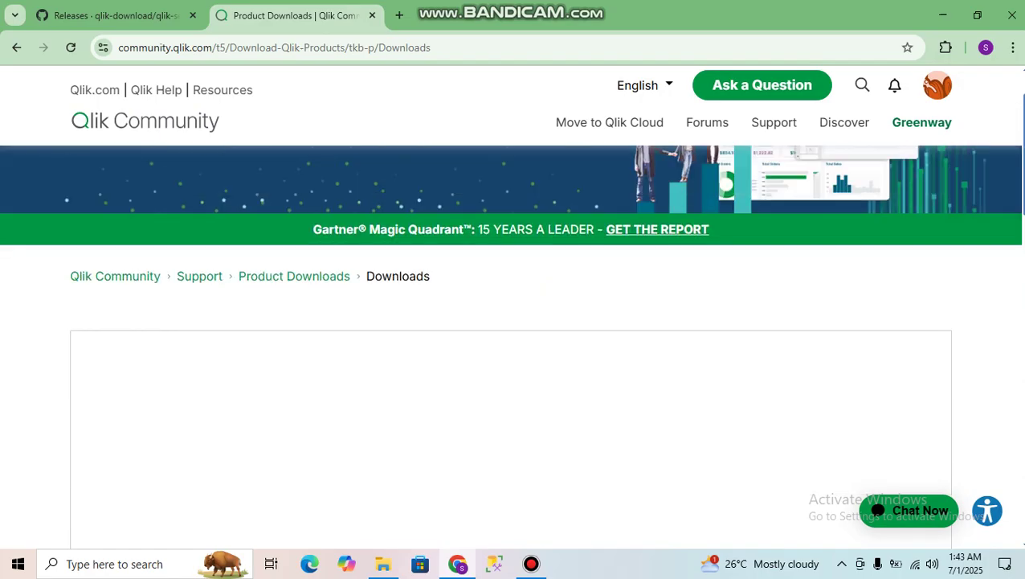
{"action": "scroll", "coordinate": [511, 322], "scroll_direction": "down", "scroll_amount": 3}
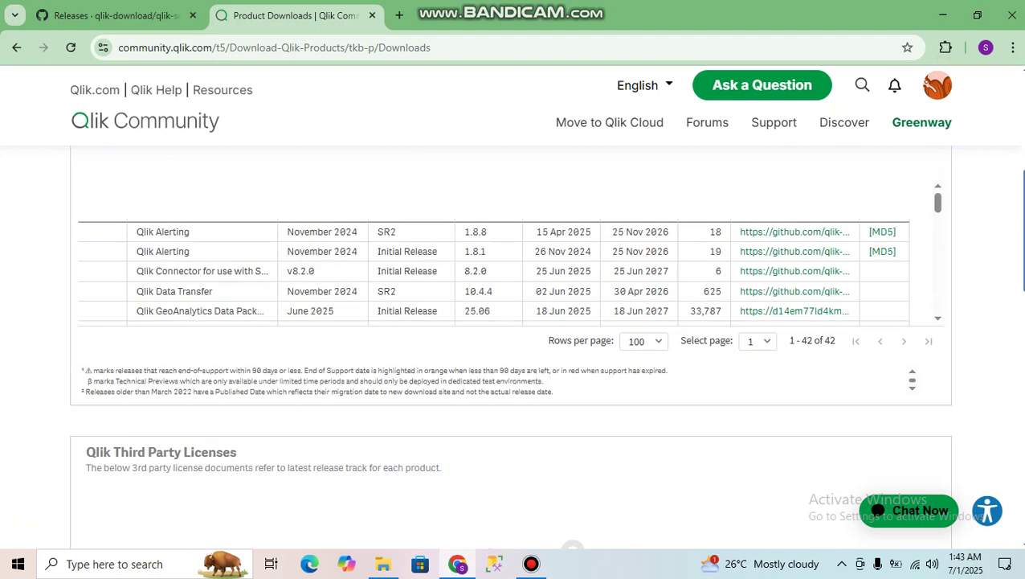
{"action": "scroll", "coordinate": [511, 322], "scroll_direction": "up", "scroll_amount": 4}
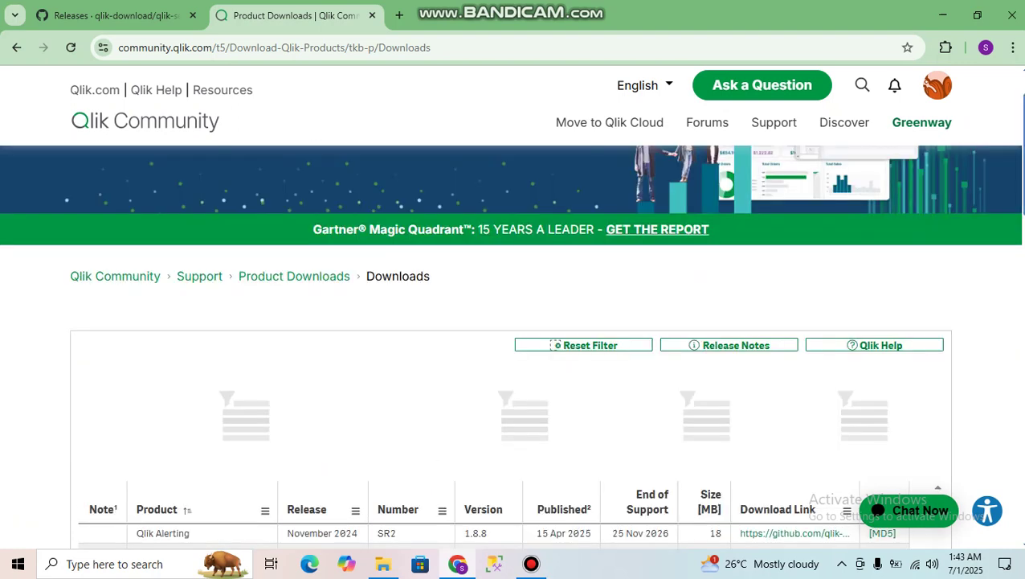
{"action": "scroll", "coordinate": [511, 321], "scroll_direction": "down", "scroll_amount": 1}
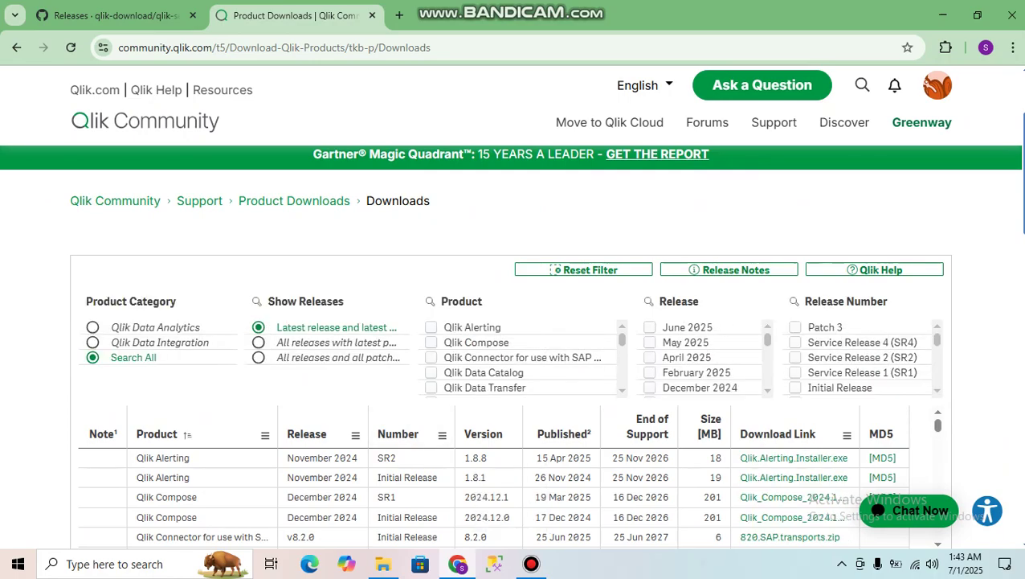
Filter the downloads to the Qlik Data Analytics category and the Qlik Sense Desktop product.
{"action": "left_click", "coordinate": [92, 327]}
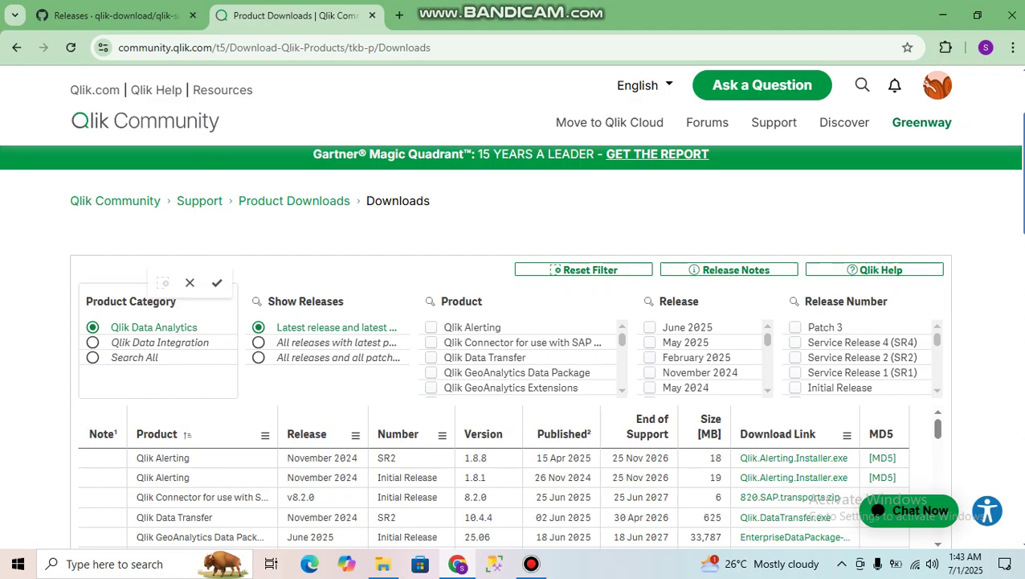
{"action": "scroll", "coordinate": [523, 357], "scroll_direction": "down", "scroll_amount": 5}
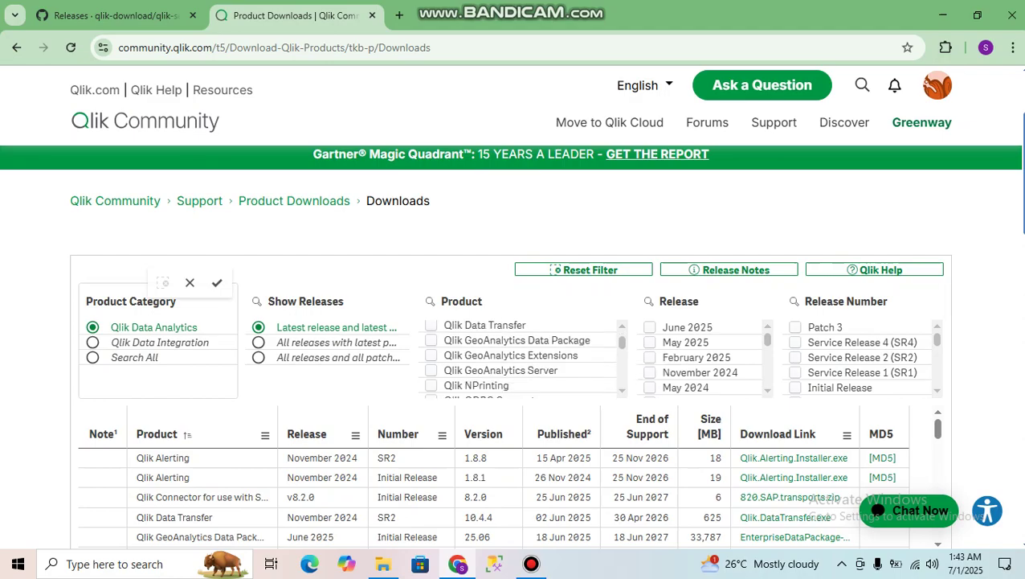
{"action": "scroll", "coordinate": [523, 356], "scroll_direction": "down", "scroll_amount": 5}
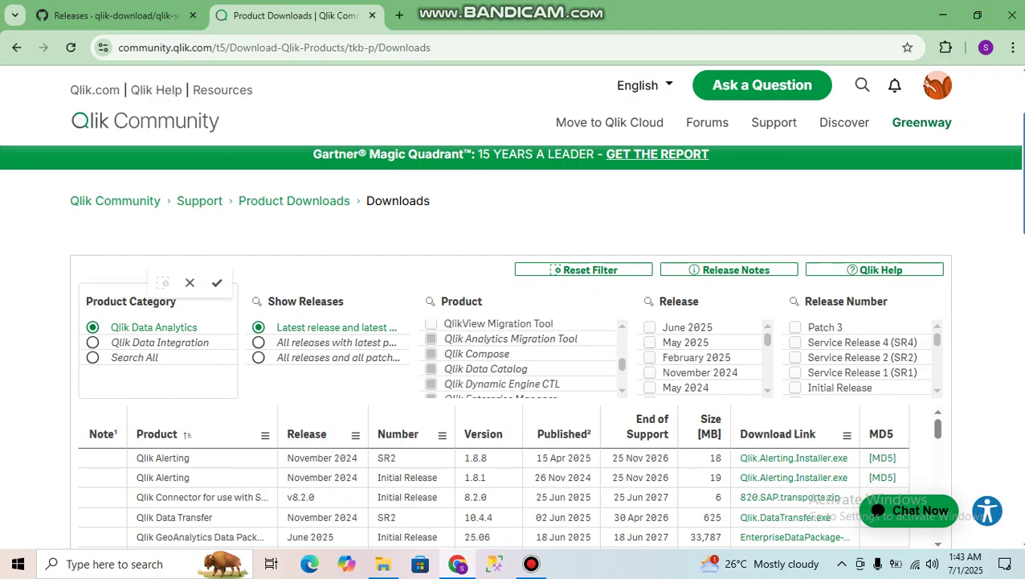
{"action": "scroll", "coordinate": [522, 357], "scroll_direction": "up", "scroll_amount": 2}
{"action": "scroll", "coordinate": [522, 353], "scroll_direction": "down", "scroll_amount": 4}
{"action": "scroll", "coordinate": [523, 353], "scroll_direction": "down", "scroll_amount": 1}
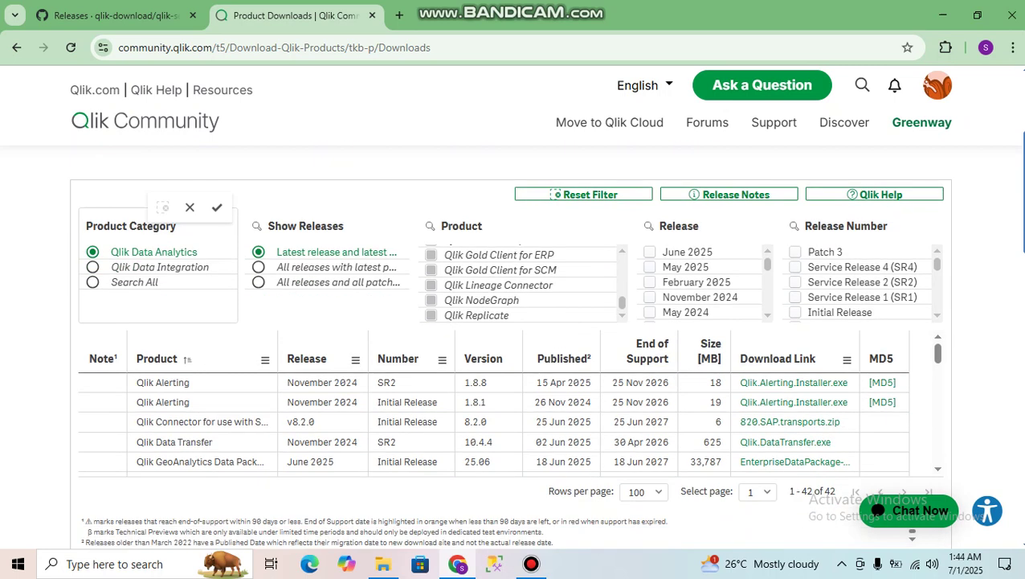
{"action": "scroll", "coordinate": [523, 281], "scroll_direction": "up", "scroll_amount": 2}
{"action": "scroll", "coordinate": [522, 286], "scroll_direction": "up", "scroll_amount": 2}
{"action": "scroll", "coordinate": [523, 285], "scroll_direction": "up", "scroll_amount": 1}
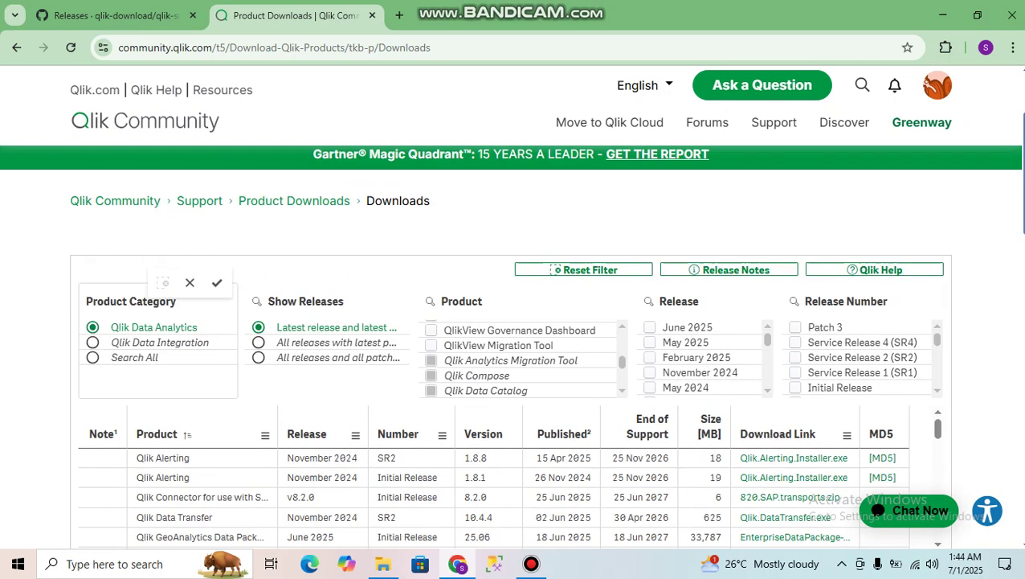
{"action": "scroll", "coordinate": [522, 358], "scroll_direction": "up", "scroll_amount": 1}
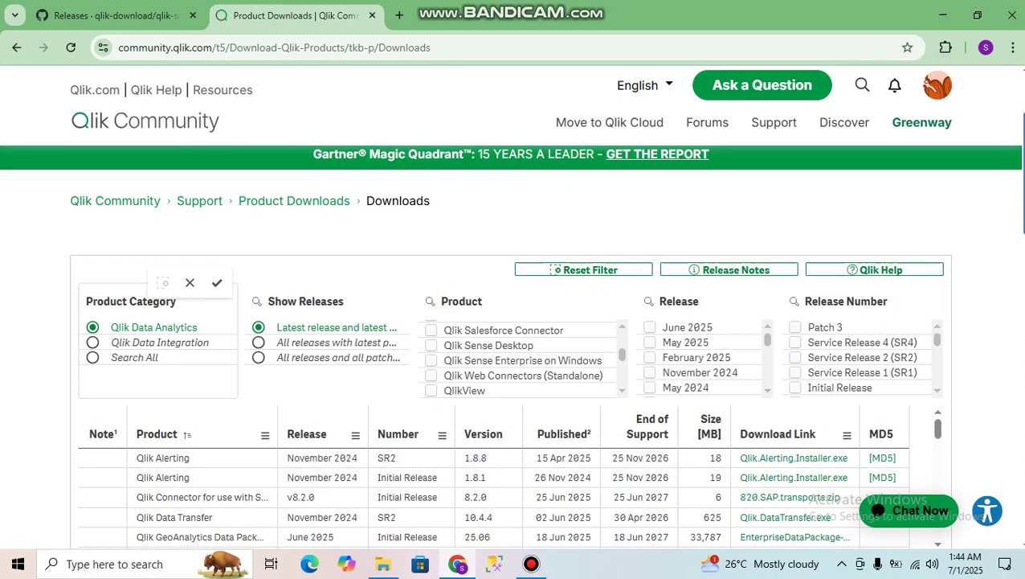
{"action": "left_click", "coordinate": [488, 345]}
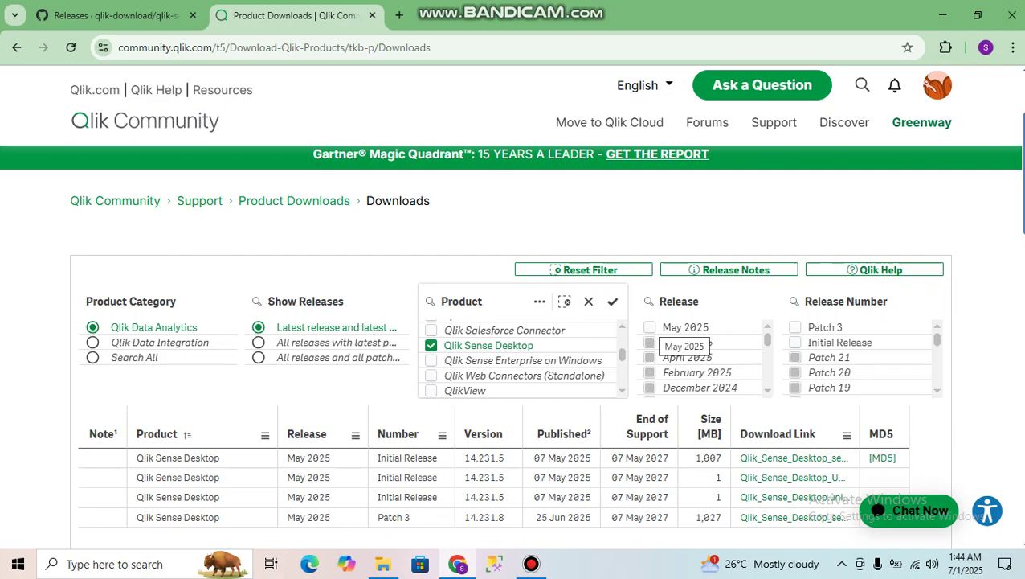
Filter the downloads to the May 2025 release and widen the Download Link column to make the file names readable.
{"action": "left_click", "coordinate": [659, 327]}
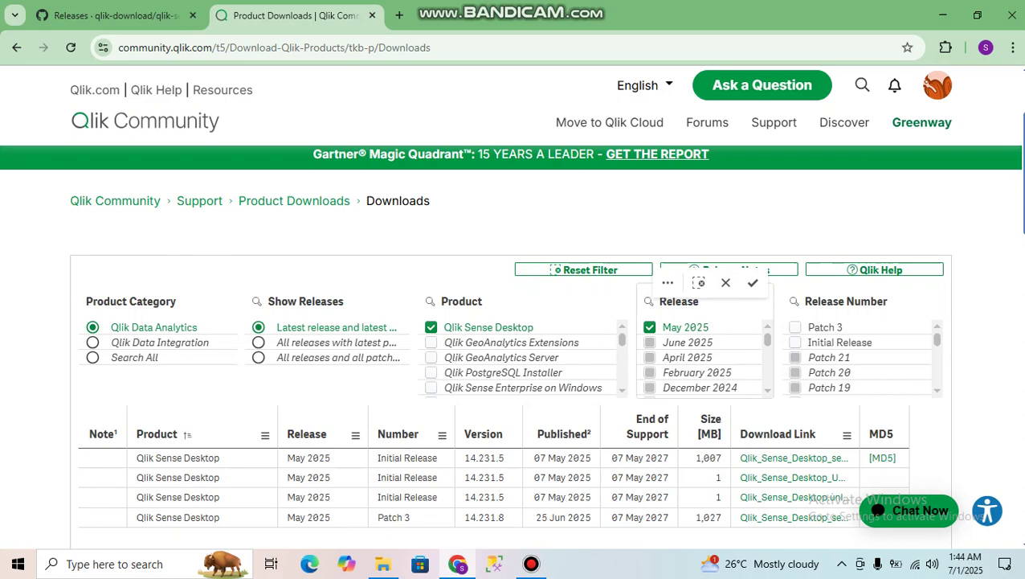
{"action": "scroll", "coordinate": [514, 345], "scroll_direction": "down", "scroll_amount": 3}
{"action": "scroll", "coordinate": [514, 346], "scroll_direction": "up", "scroll_amount": 1}
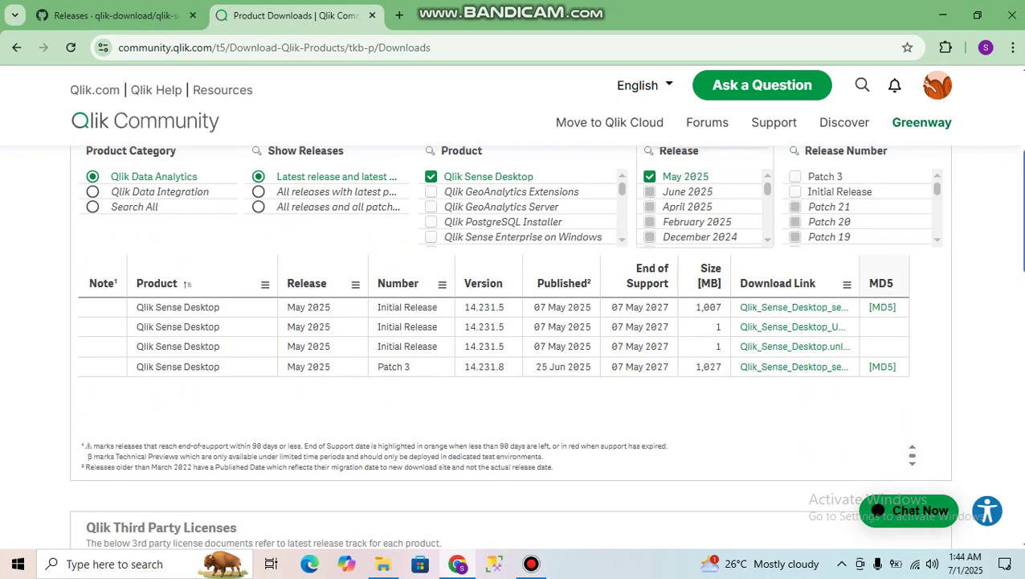
{"action": "left_click_drag", "start_coordinate": [859, 276], "coordinate": [923, 283]}
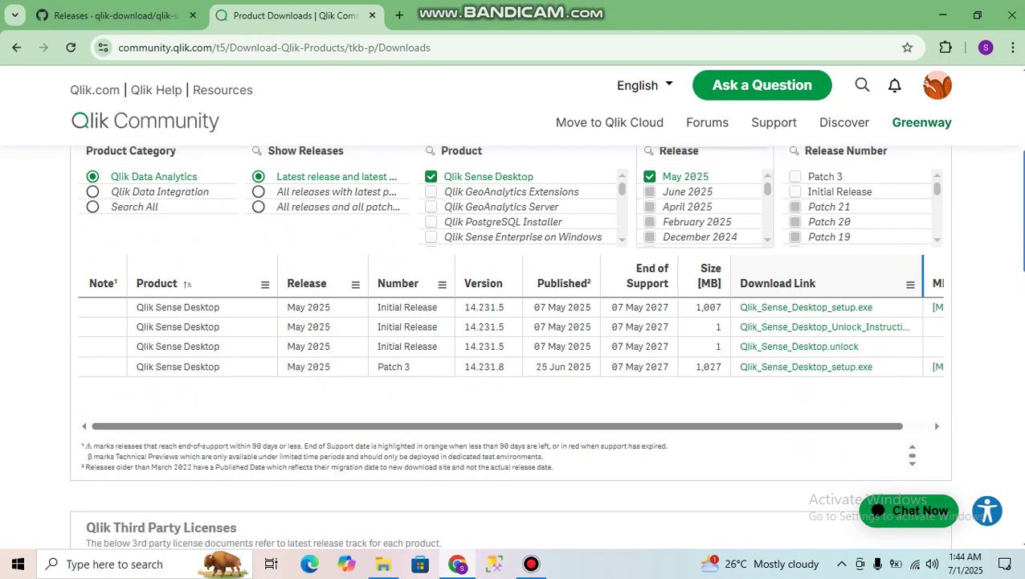
Check the Qlik_Sense_Desktop.unlock link in the downloads table and the setup file on the GitHub releases page.
{"action": "scroll", "coordinate": [803, 345], "scroll_direction": "down", "scroll_amount": 1}
{"action": "scroll", "coordinate": [803, 346], "scroll_direction": "up", "scroll_amount": 1}
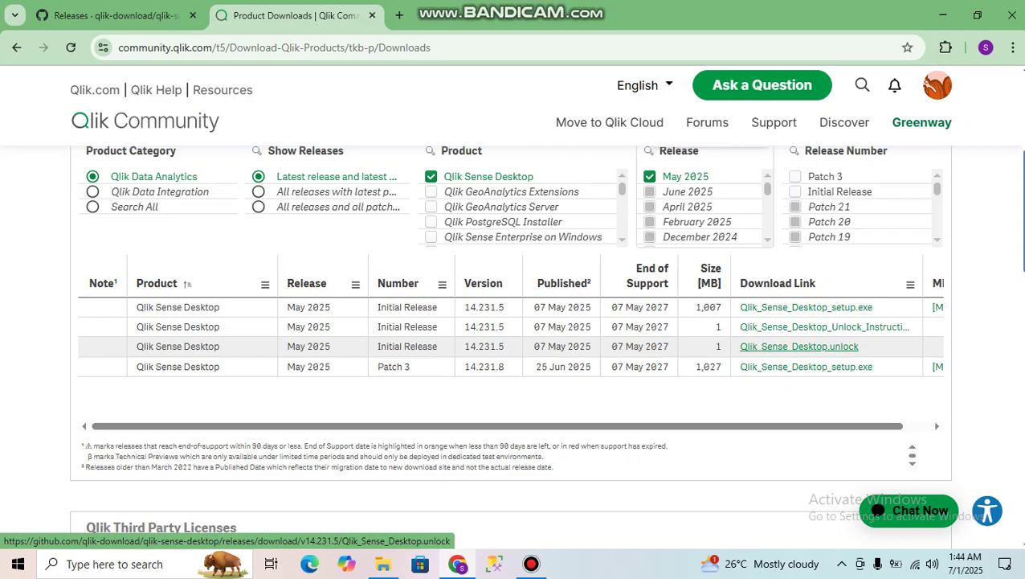
{"action": "left_click", "coordinate": [799, 346]}
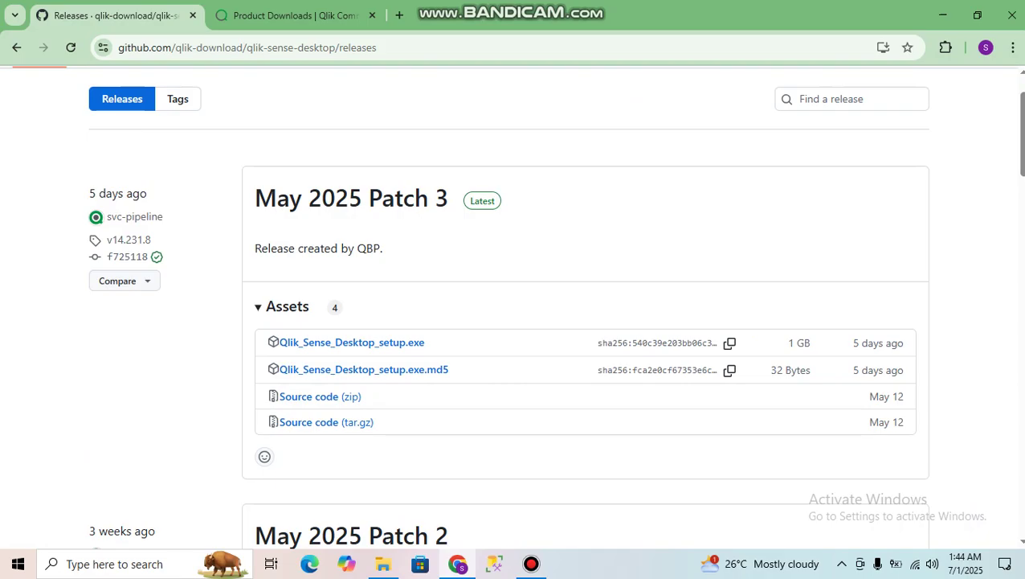
{"action": "left_click", "coordinate": [293, 16]}
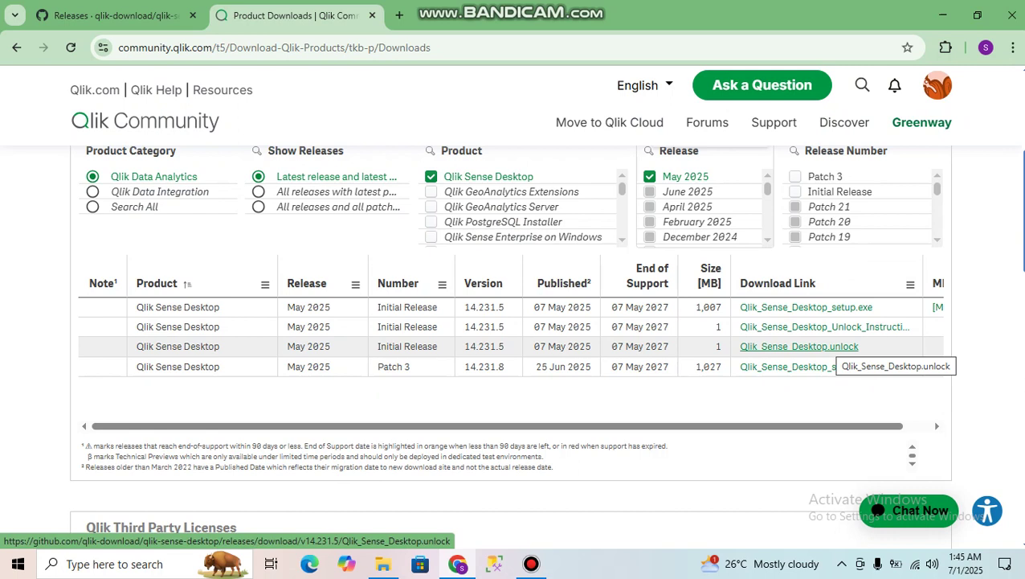
Minimize the browser, locate the Qlik_Sense_Desktop_setup application in the Downloads folder, and close File Explorer.
{"action": "left_click", "coordinate": [943, 14]}
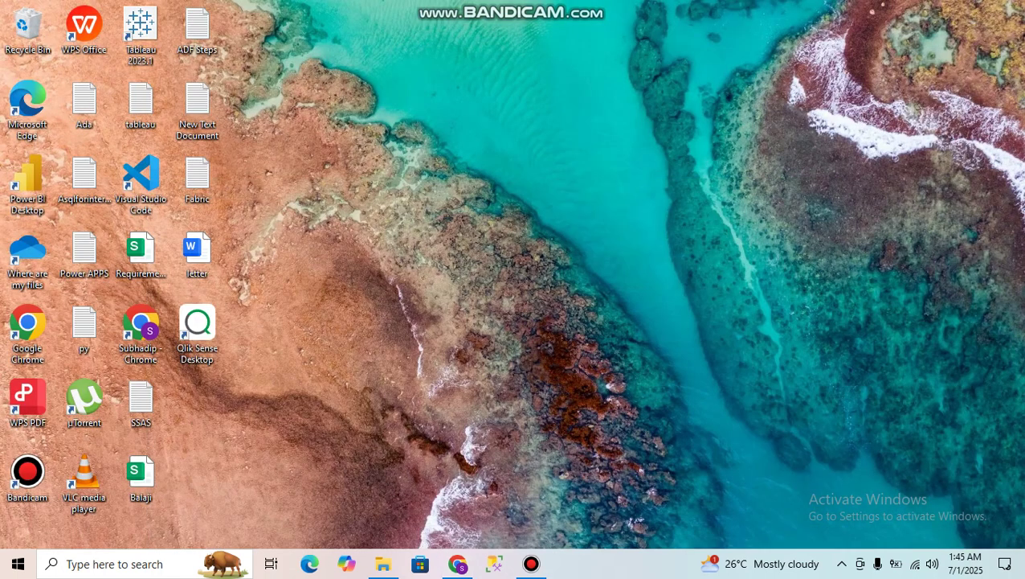
{"action": "left_click", "coordinate": [383, 564]}
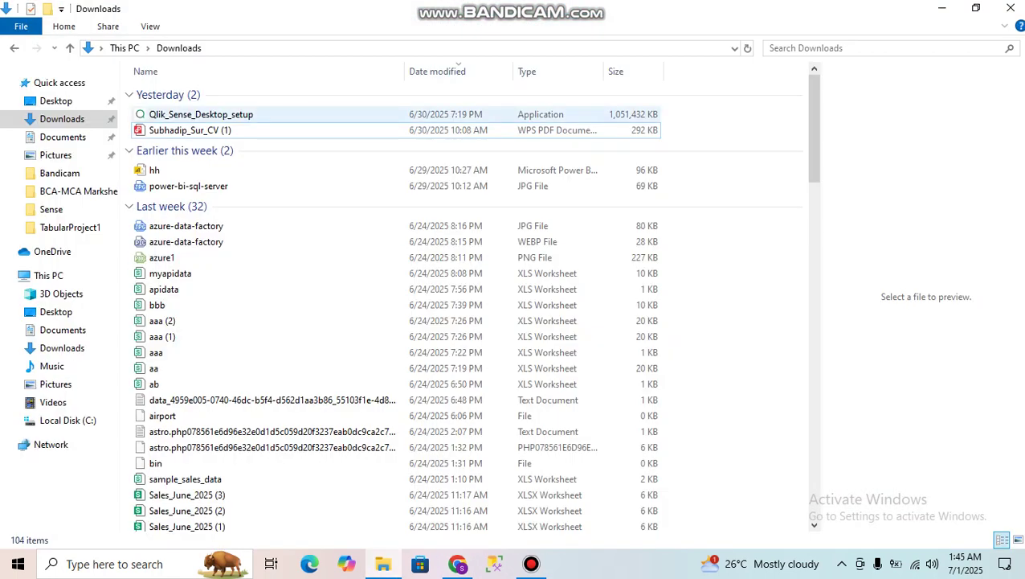
{"action": "left_click", "coordinate": [201, 115]}
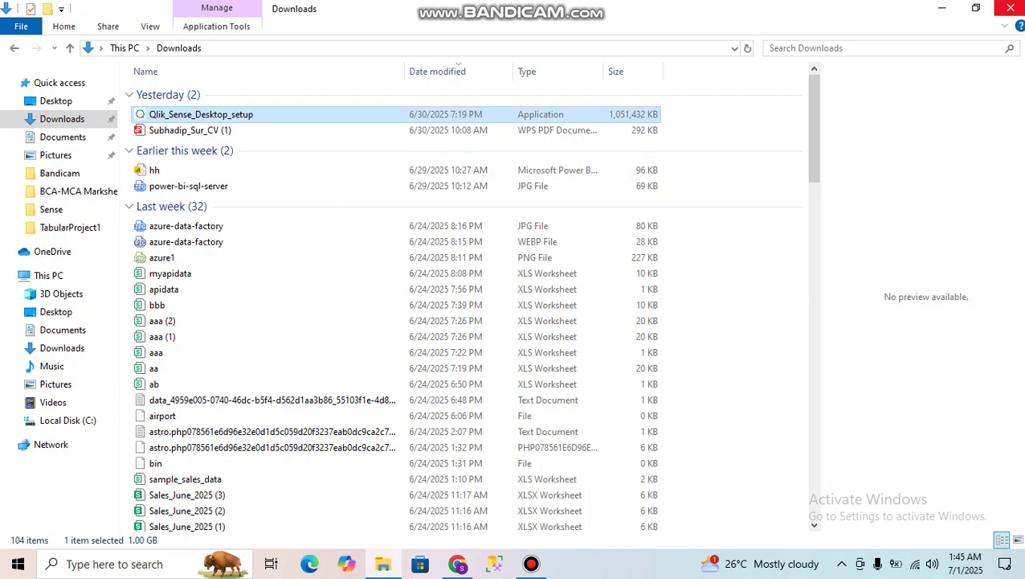
{"action": "left_click", "coordinate": [1011, 8]}
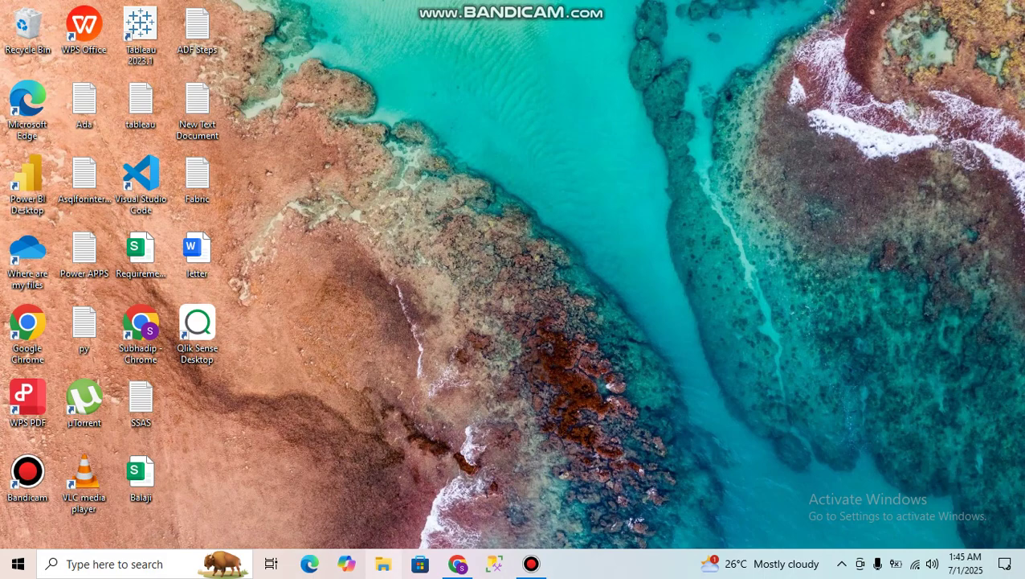
Check the Downloads folder in File Explorer twice, closing the window each time and selecting the Qlik_Sense_Desktop_setup application on the second visit.
{"action": "left_click", "coordinate": [384, 564]}
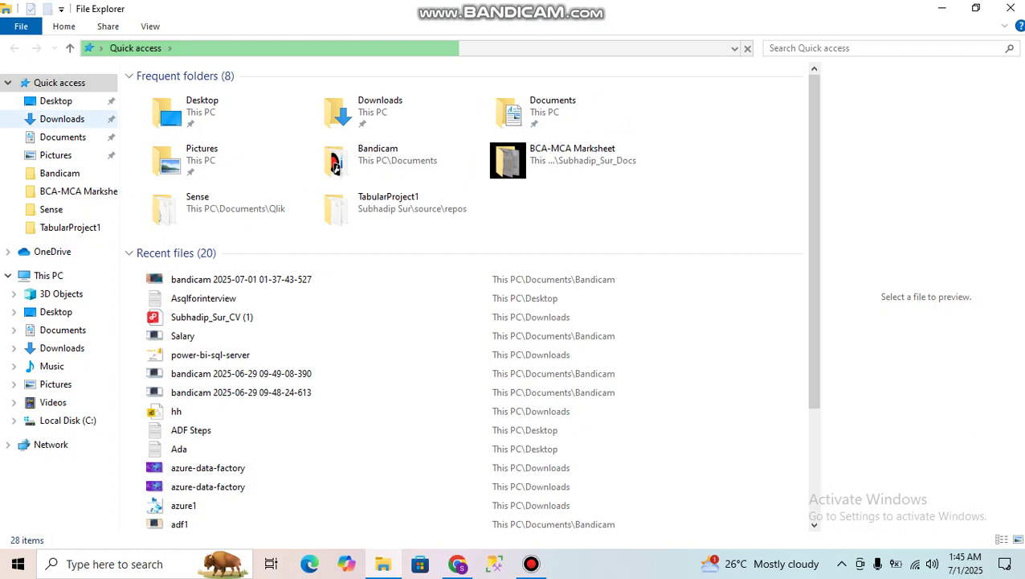
{"action": "left_click", "coordinate": [62, 119]}
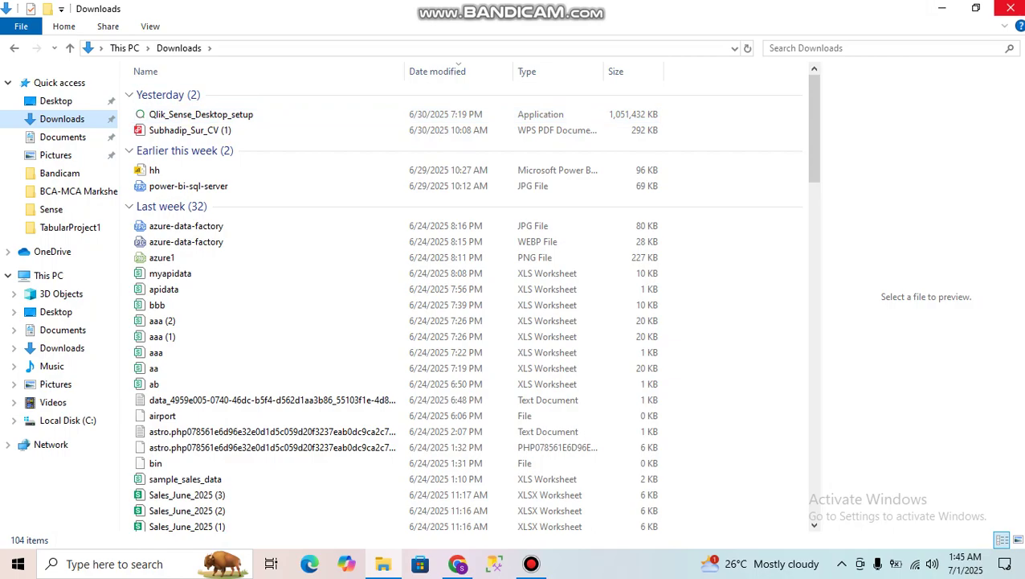
{"action": "left_click", "coordinate": [1011, 8]}
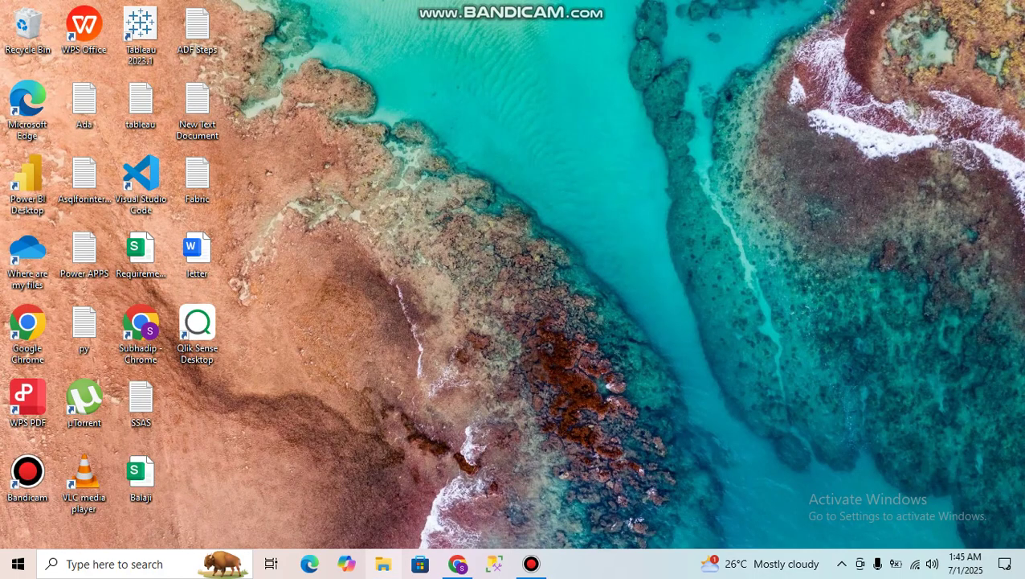
{"action": "left_click", "coordinate": [382, 563]}
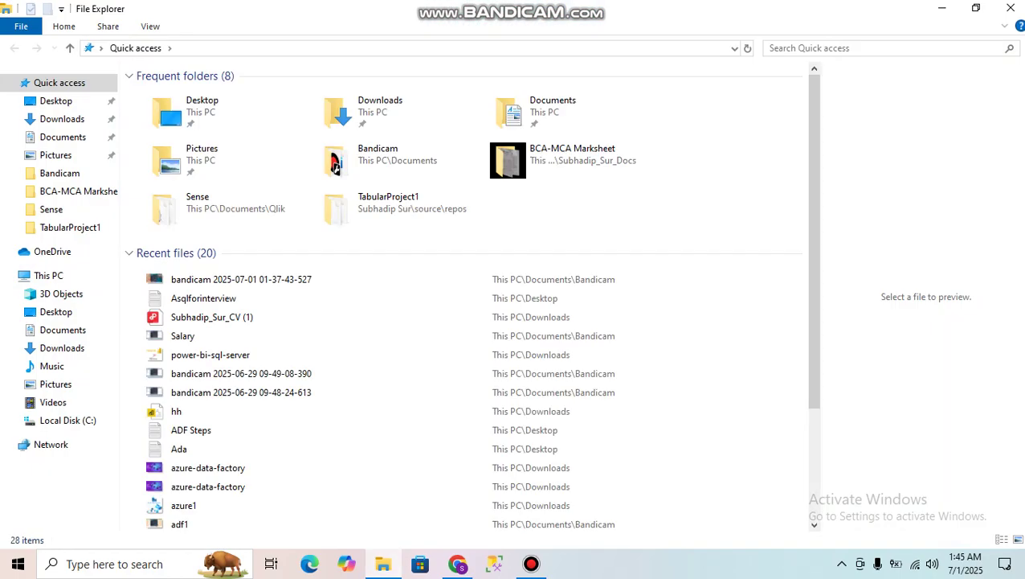
{"action": "left_click", "coordinate": [61, 118]}
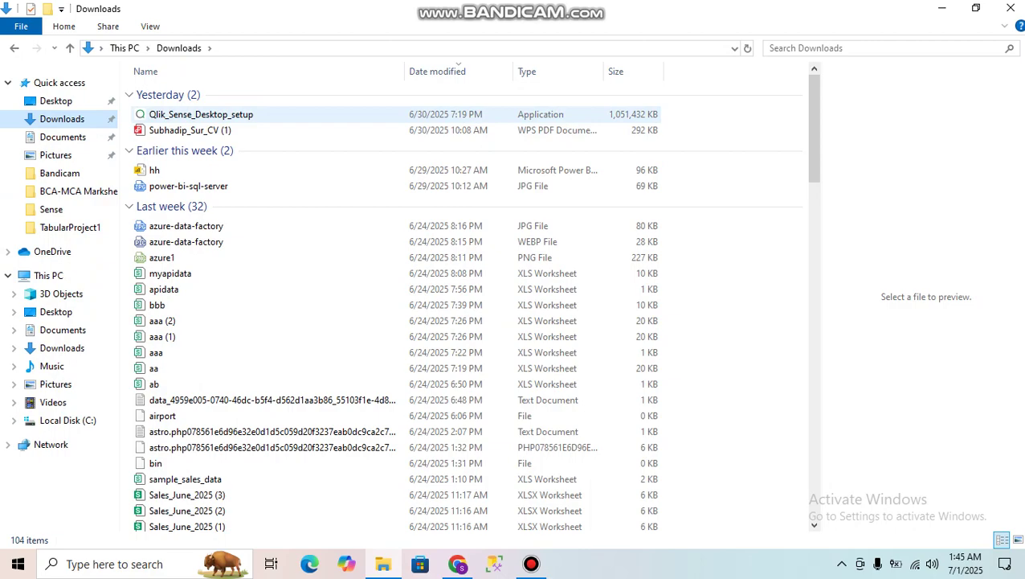
{"action": "left_click", "coordinate": [201, 114]}
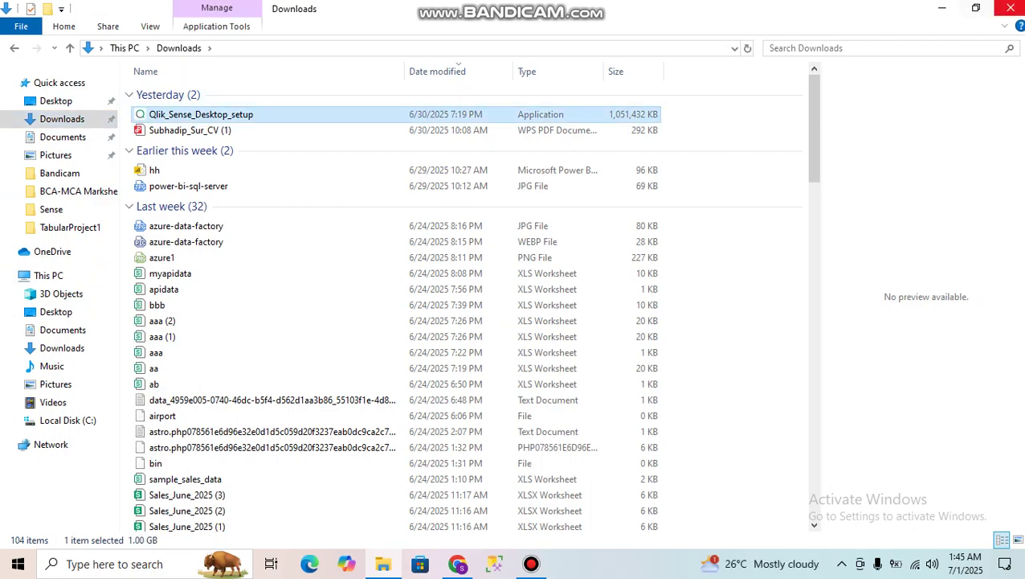
{"action": "left_click", "coordinate": [1011, 7]}
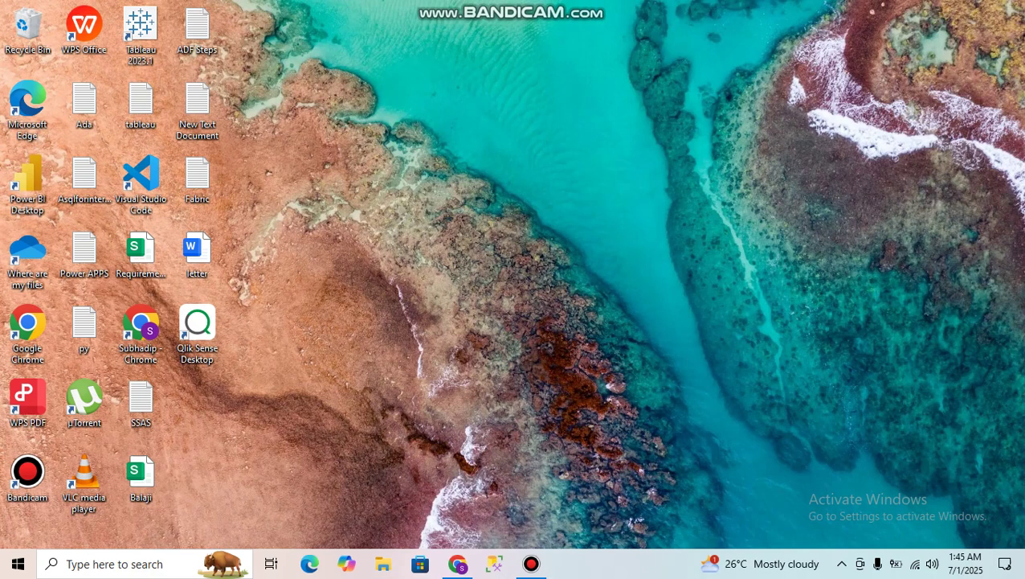
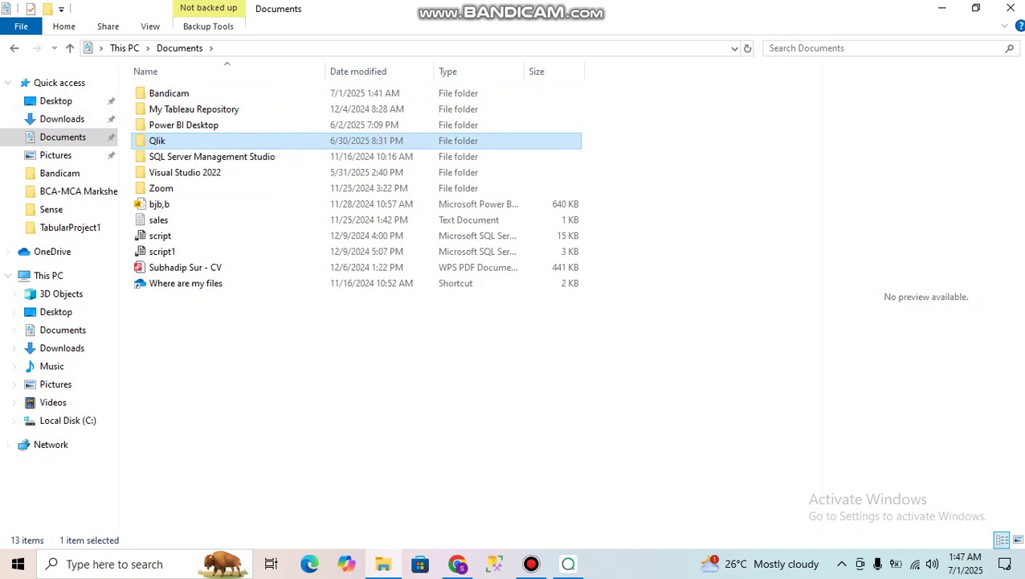
Open the trial folder inside Documents > Qlik > Sense and check that it holds the Qlik_Sense_Desktop.unlock file.
{"action": "double_click", "coordinate": [158, 141]}
{"action": "left_click", "coordinate": [160, 108]}
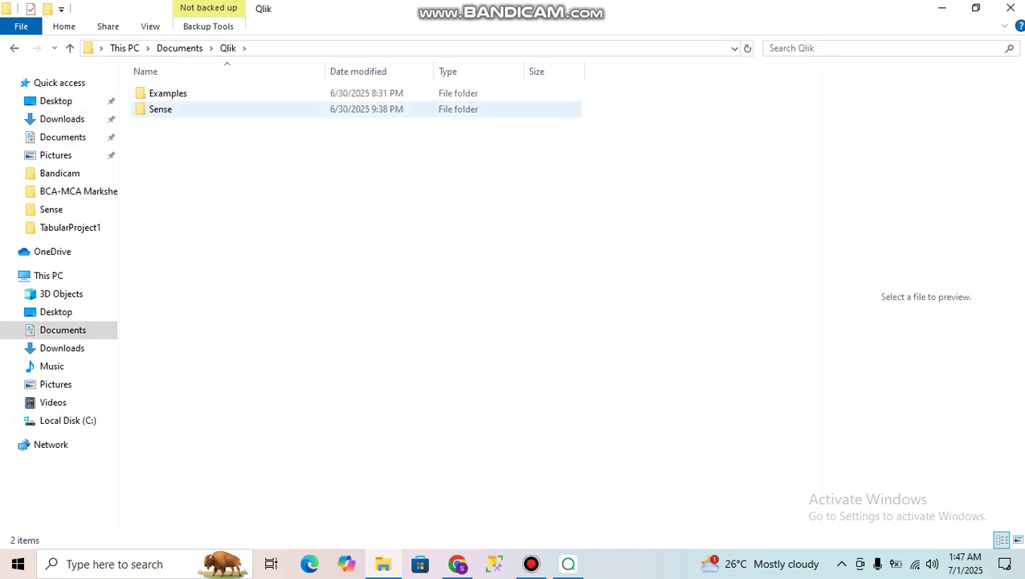
{"action": "double_click", "coordinate": [160, 109]}
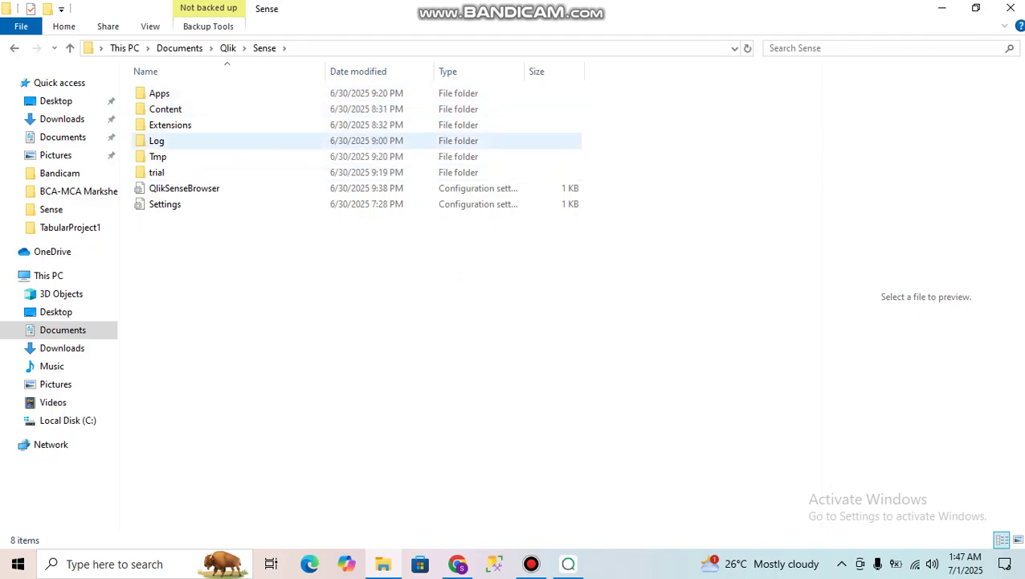
{"action": "left_click", "coordinate": [156, 172]}
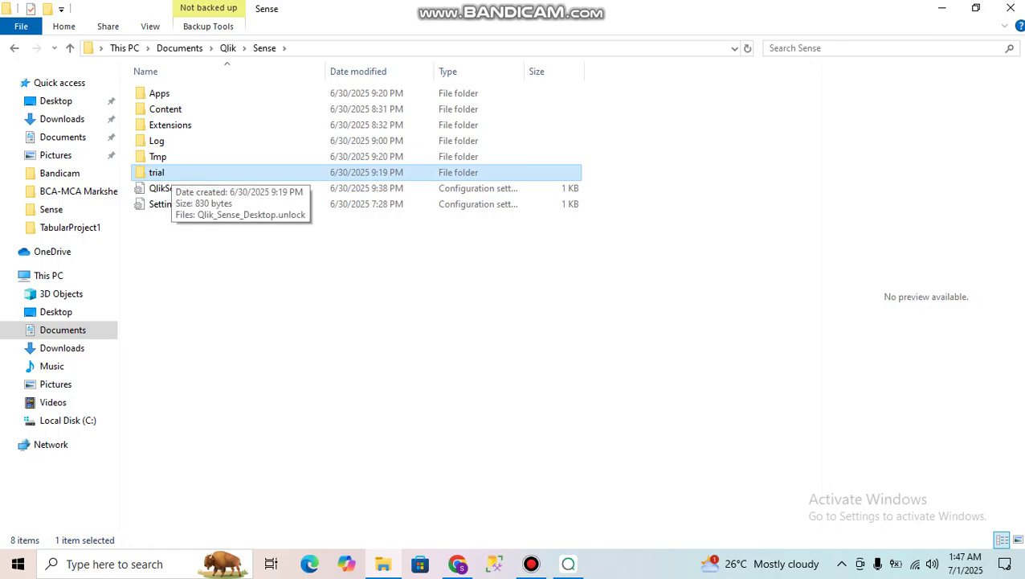
{"action": "key", "text": "Return"}
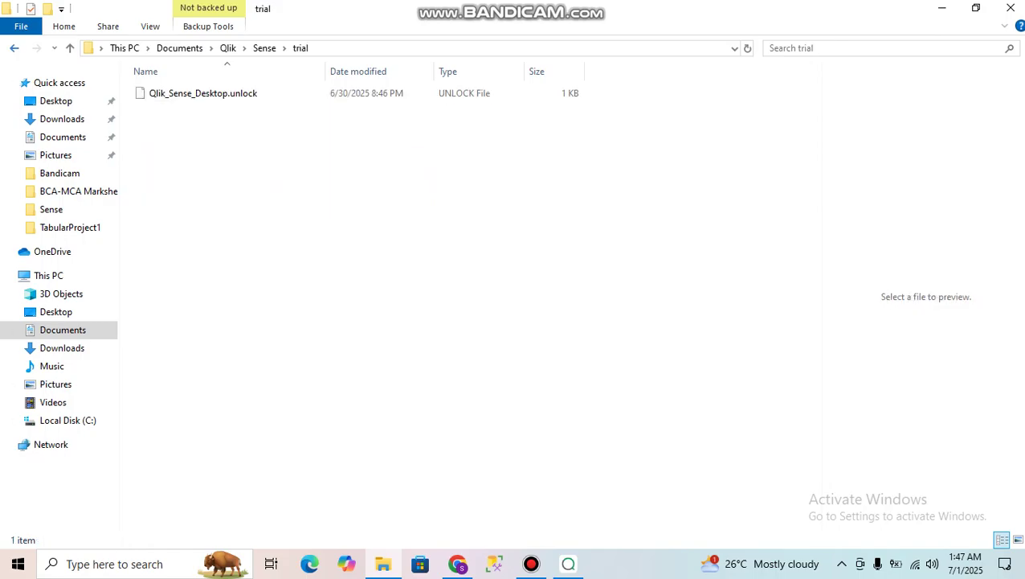
{"action": "key", "text": "BackSpace"}
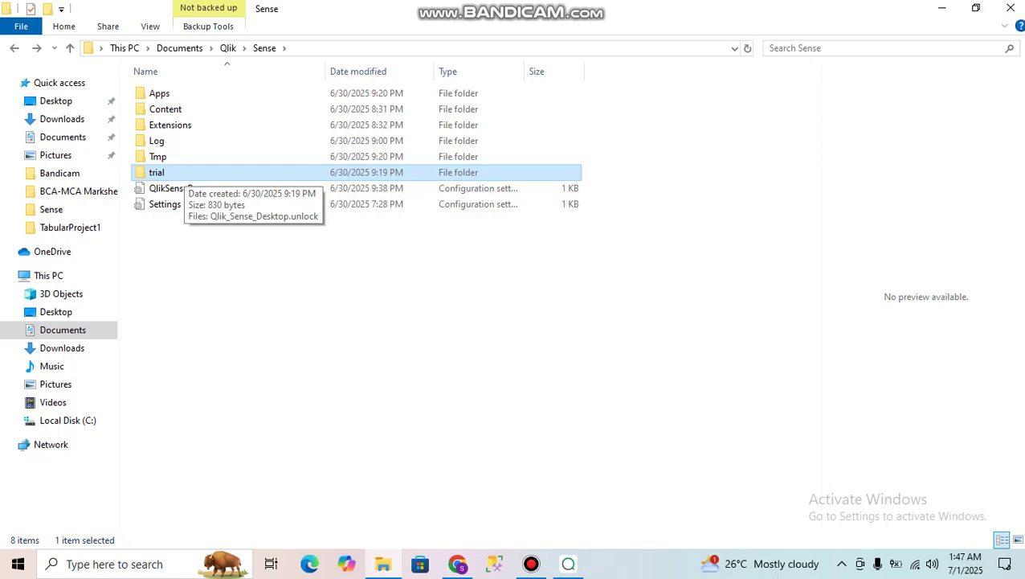
{"action": "key", "text": "Return"}
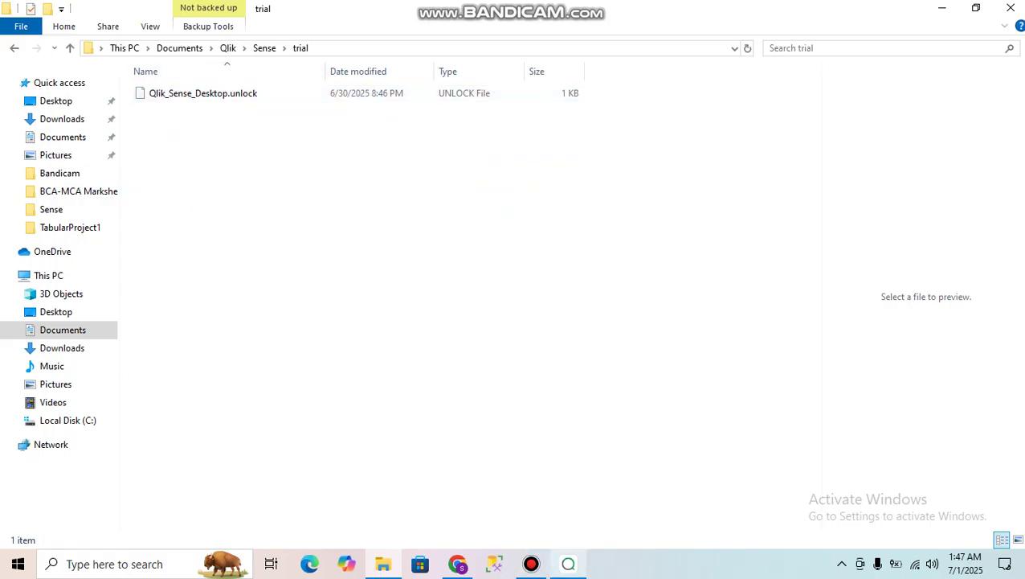
Close the File Explorer window and dismiss the Qlik Sense Desktop setup maintenance dialog without repairing or uninstalling.
{"action": "left_click", "coordinate": [568, 563]}
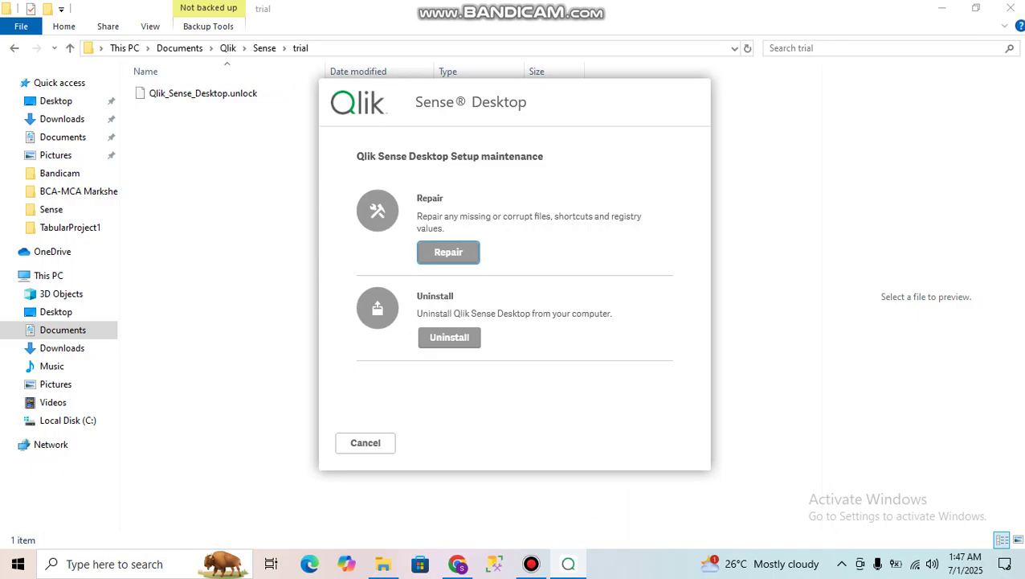
{"action": "key", "text": "alt+Tab"}
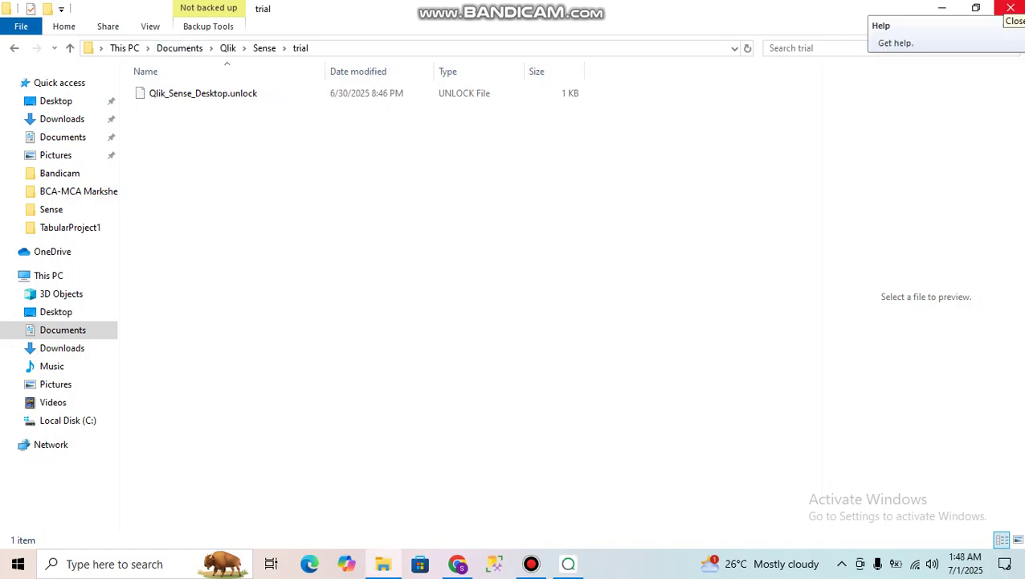
{"action": "left_click", "coordinate": [1010, 8]}
{"action": "left_click", "coordinate": [1007, 9]}
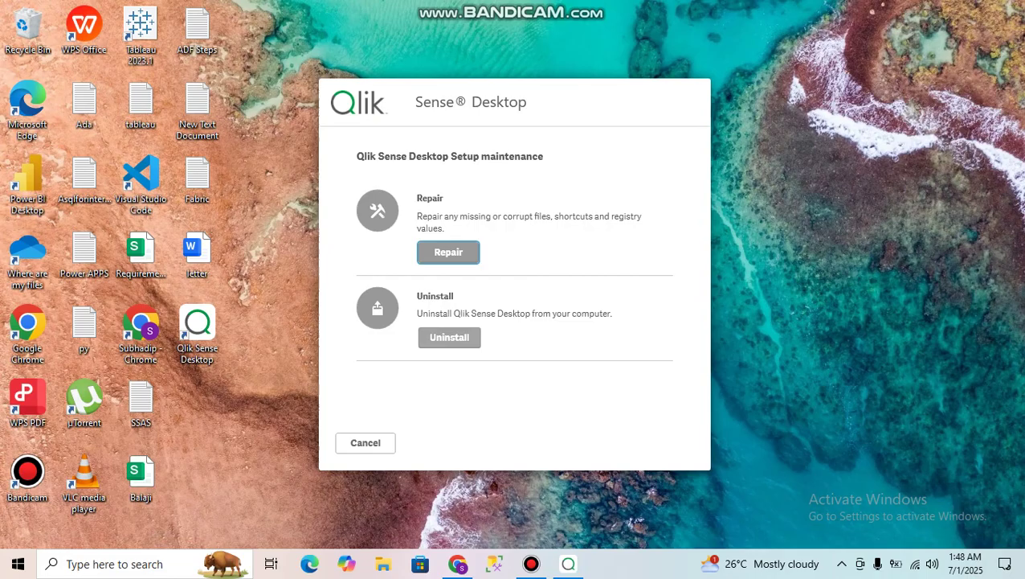
{"action": "key", "text": "Escape"}
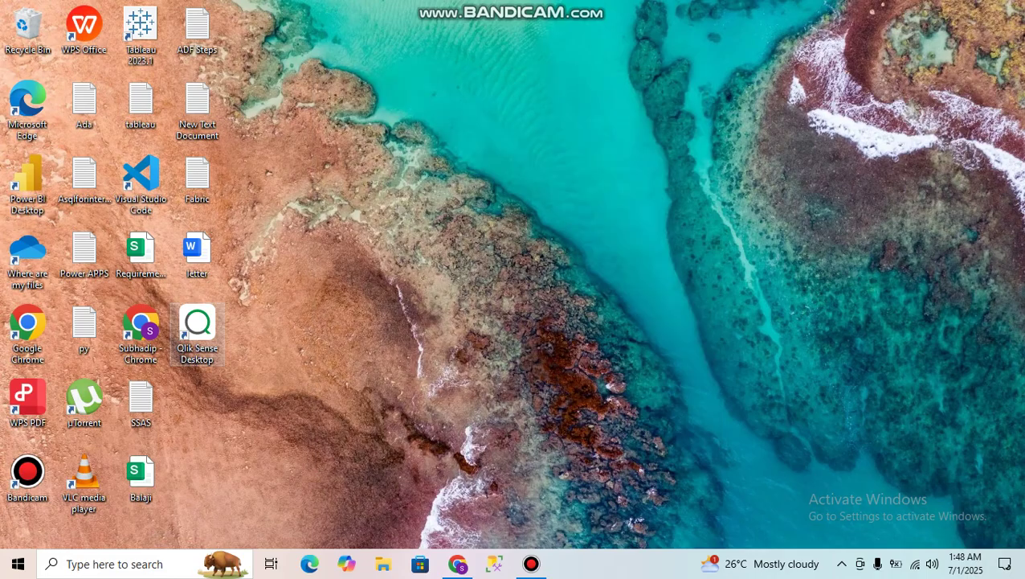
Start Qlik Sense Desktop, launch the trial from the welcome page to reach the hub, and close the application.
{"action": "left_click", "coordinate": [197, 334]}
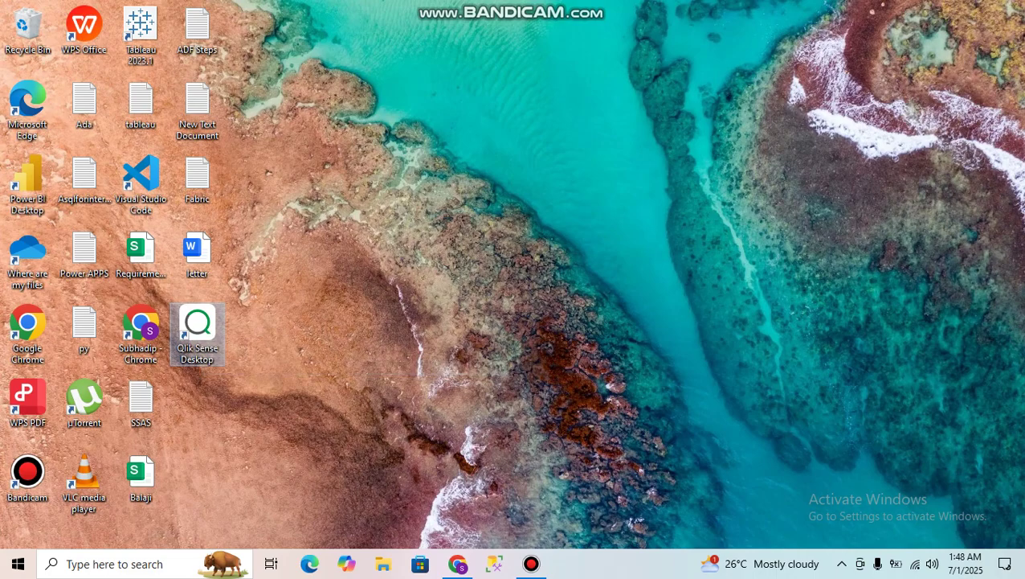
{"action": "key", "text": "Return"}
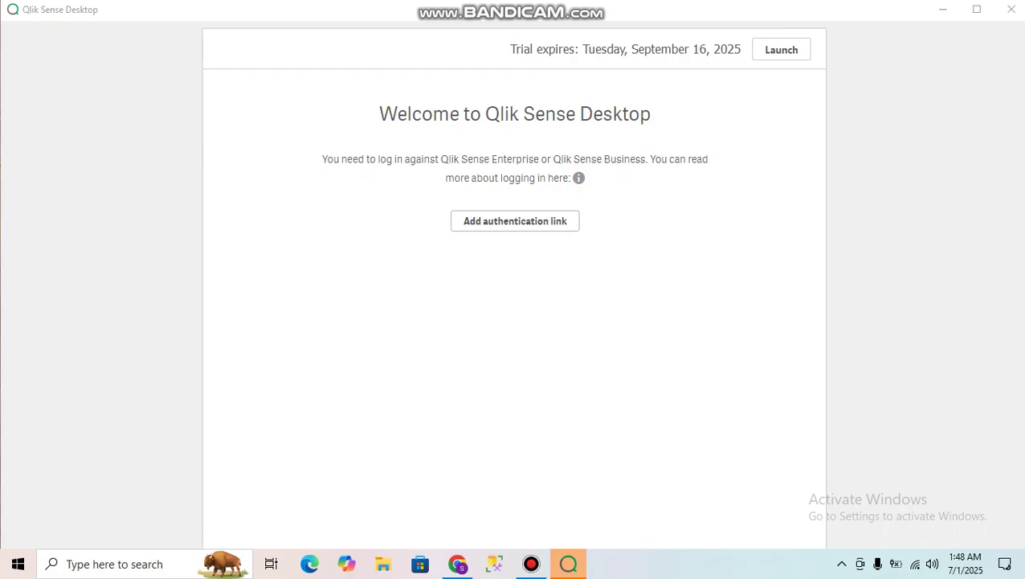
{"action": "left_click", "coordinate": [781, 49]}
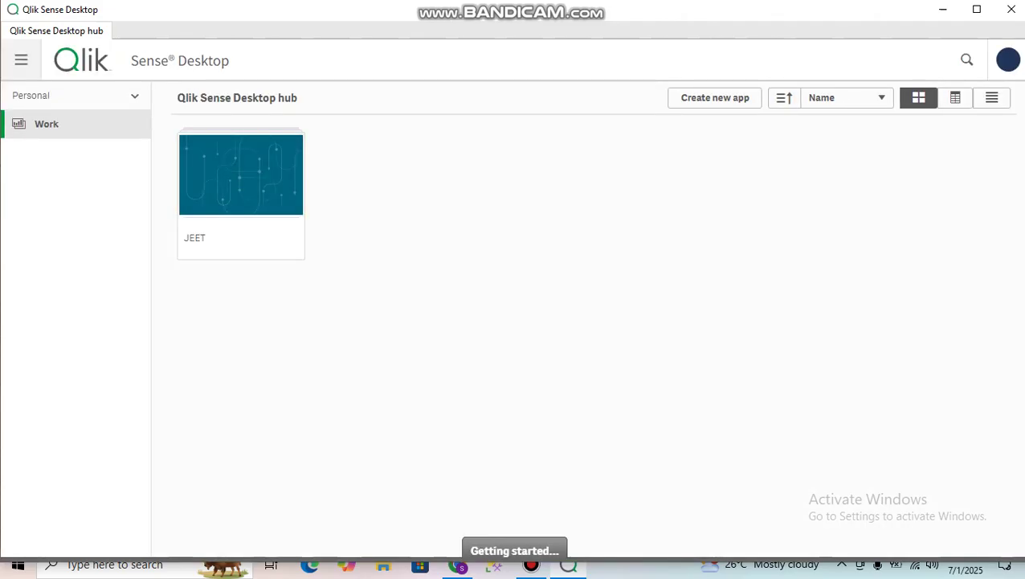
{"action": "left_click", "coordinate": [1011, 10]}
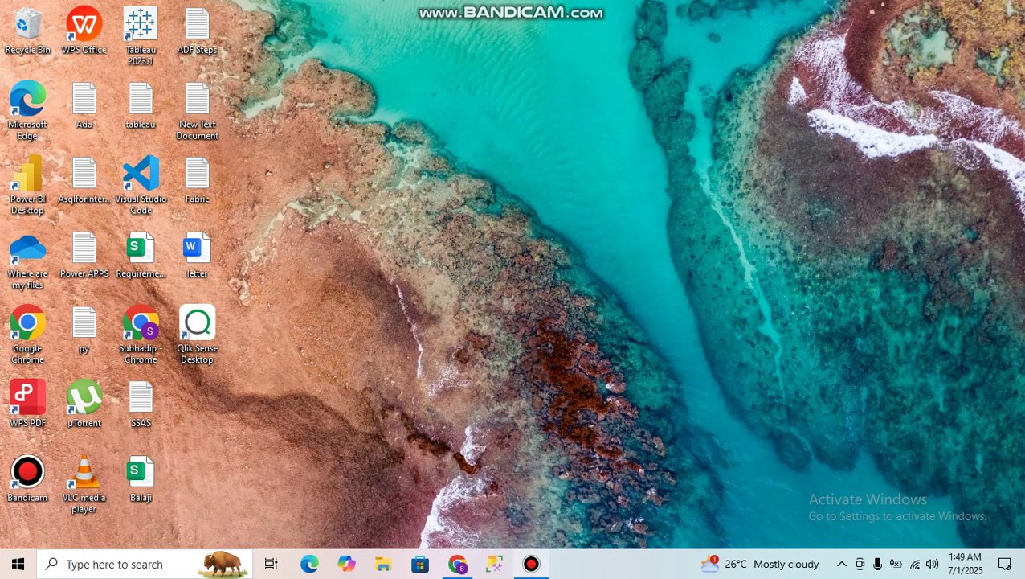
{"action": "mouse_move", "coordinate": [532, 563]}
{"action": "left_click", "coordinate": [517, 503]}
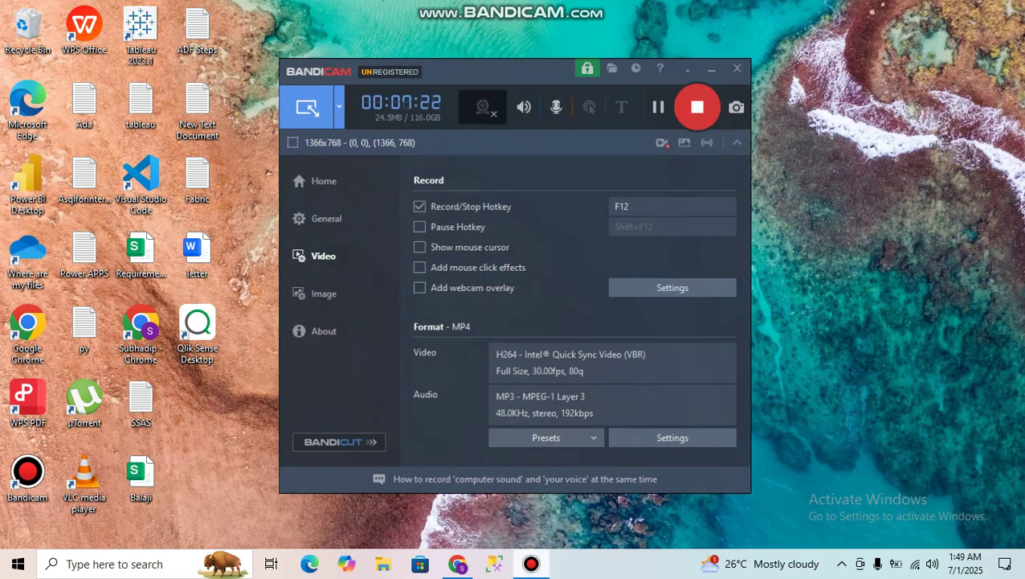